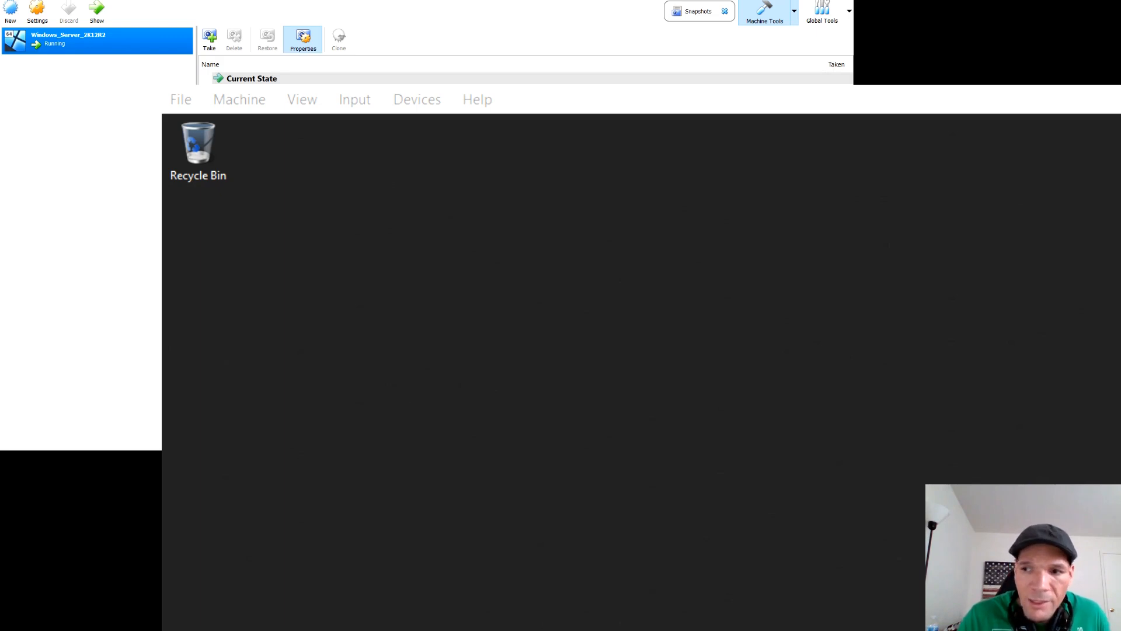
Step: Search the Windows Server virtual machine for "command" and open Command Prompt
key("super")
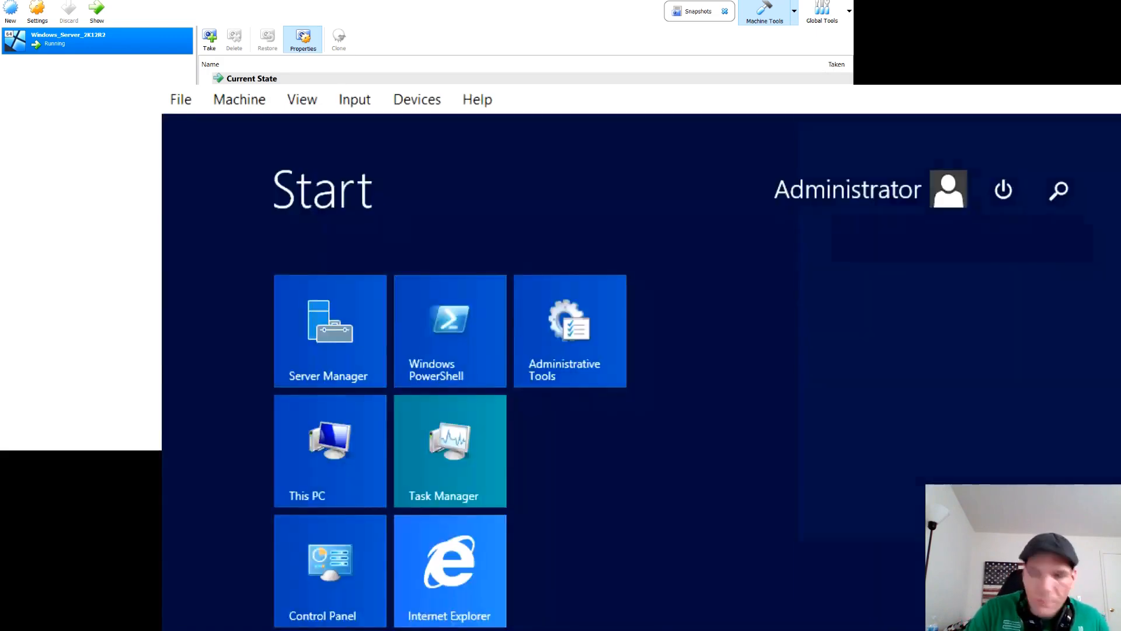
type("command Prompt")
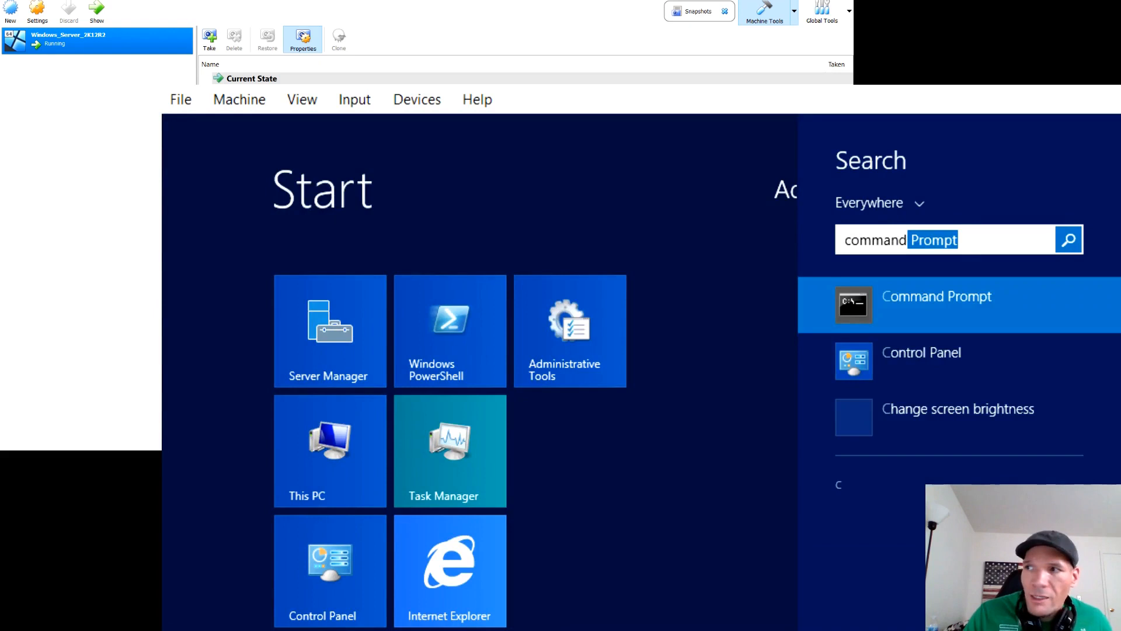
key("Return")
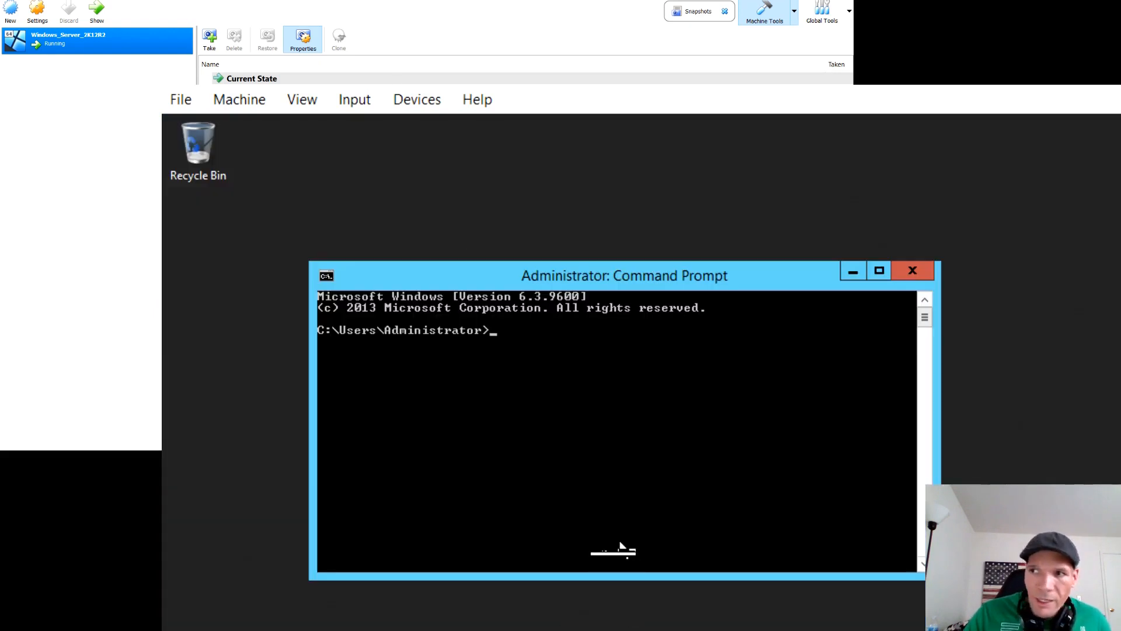
Step: Run winrm quickconfig -q to set up remote management on the server without confirmation prompts
type("ers\\Administrator>winrm")
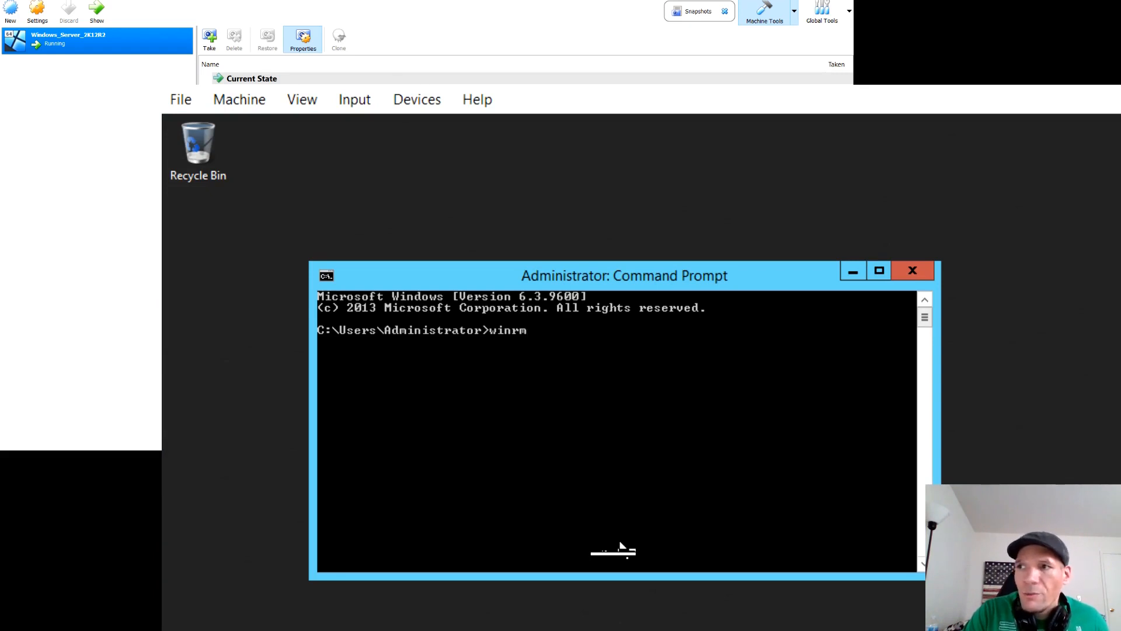
type(" qui")
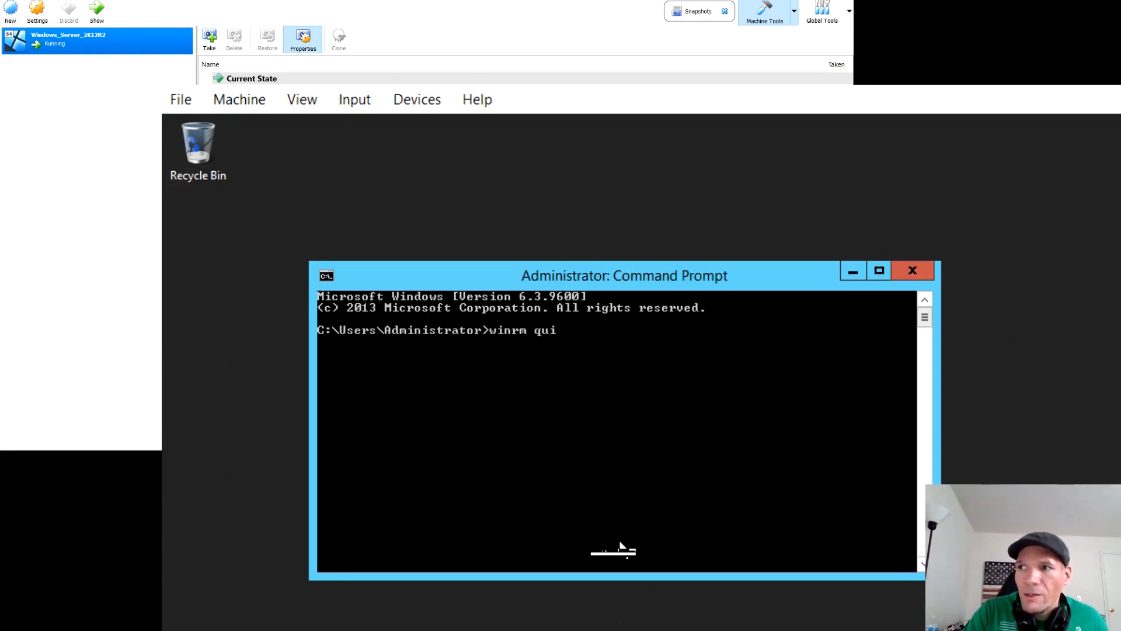
type("ckconfig -q")
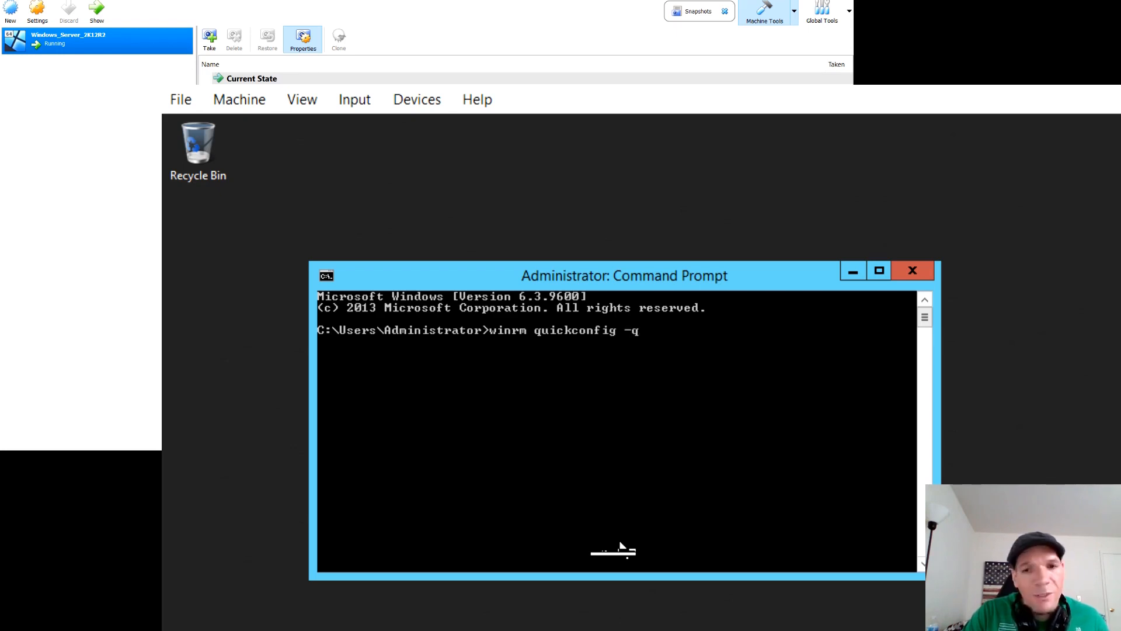
key("Return")
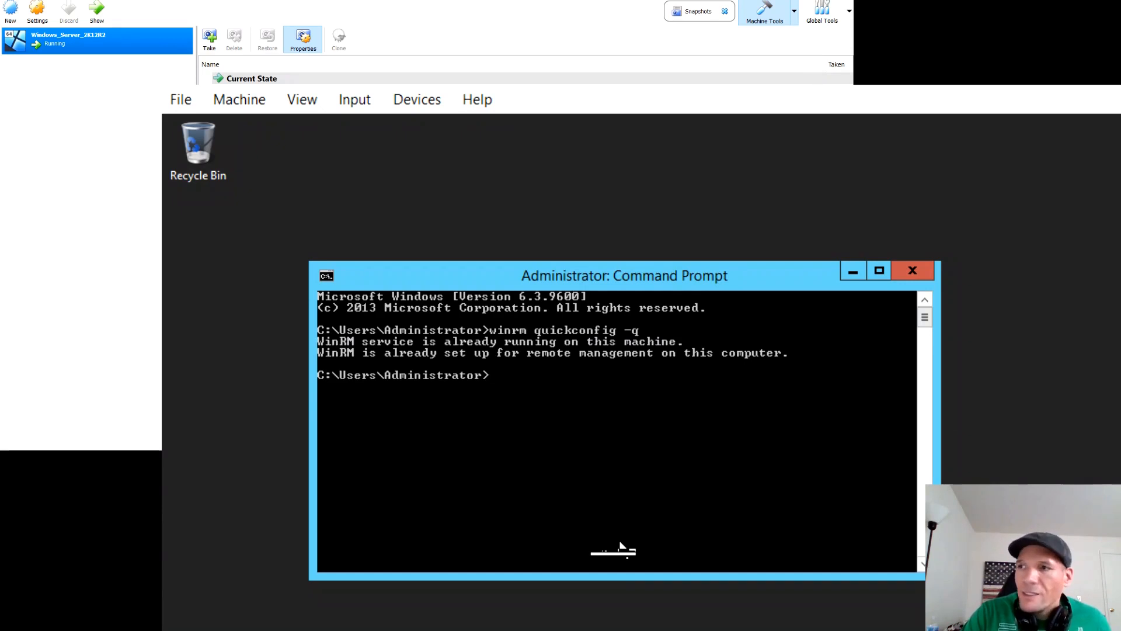
Step: Enable basic authentication for the WinRM client by running winrm set winrm/config/client/auth @{Basic="true"}
type("winrm")
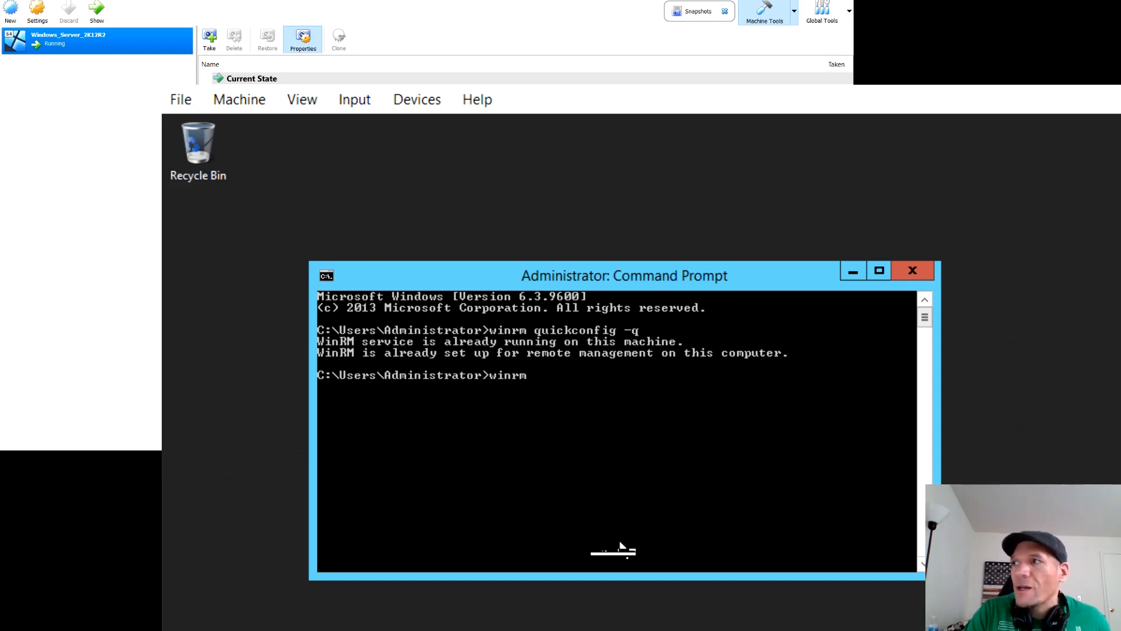
type("set")
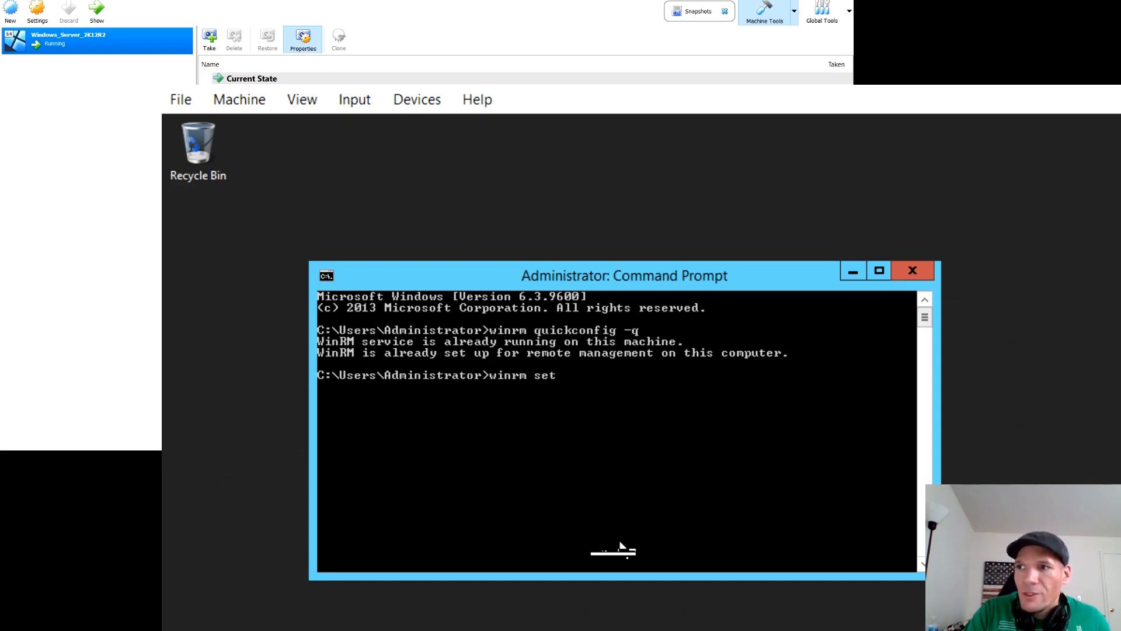
type(" winr")
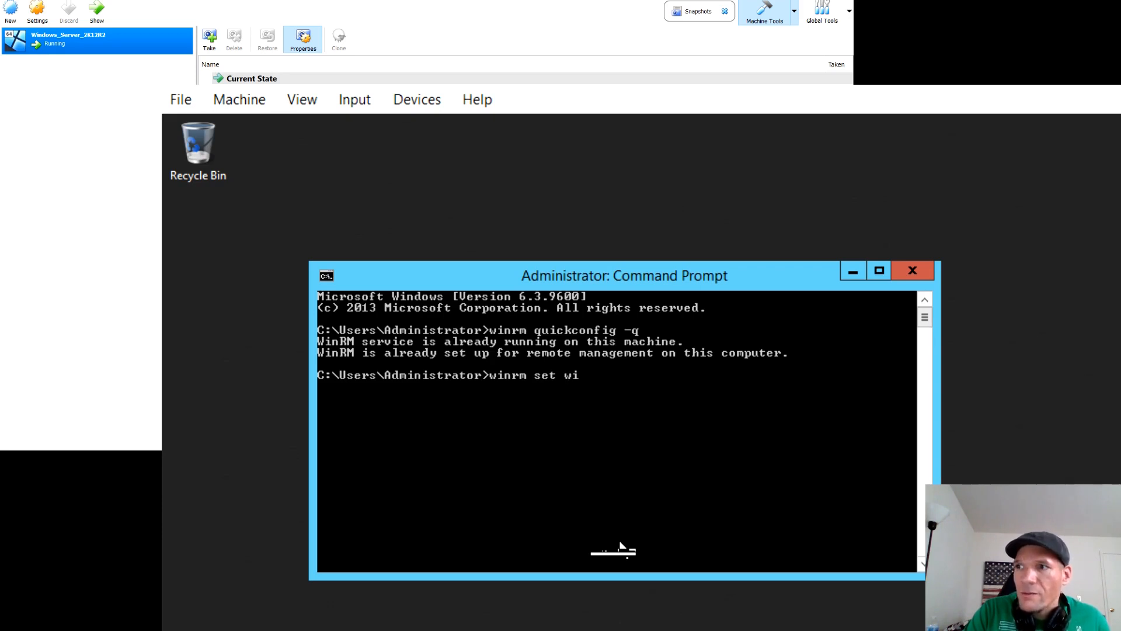
type("m")
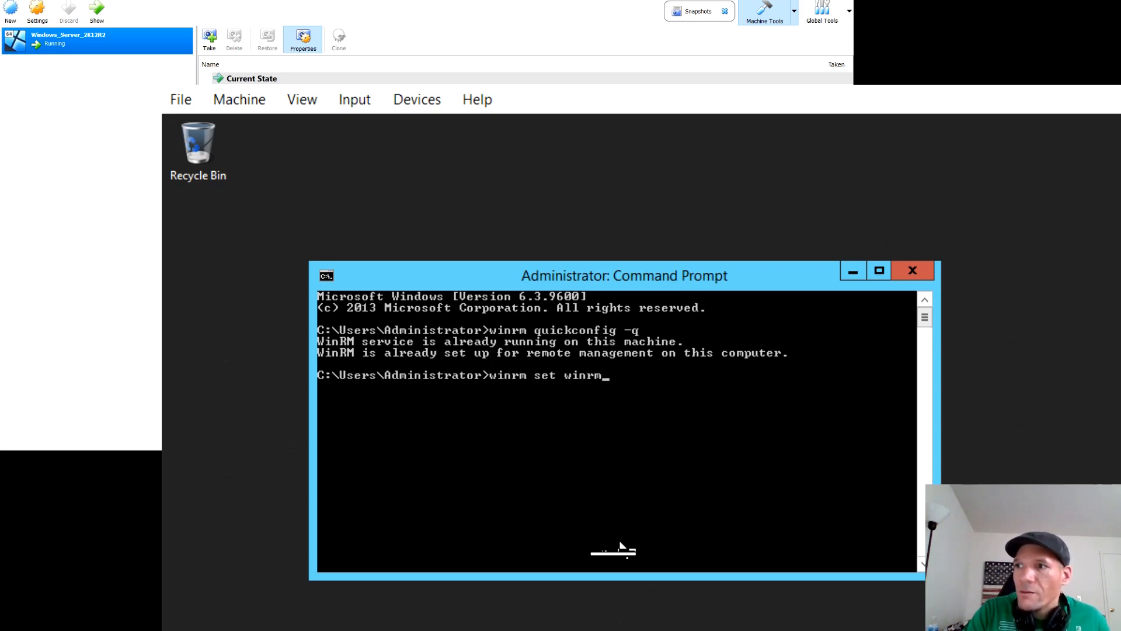
type("/config/client/q")
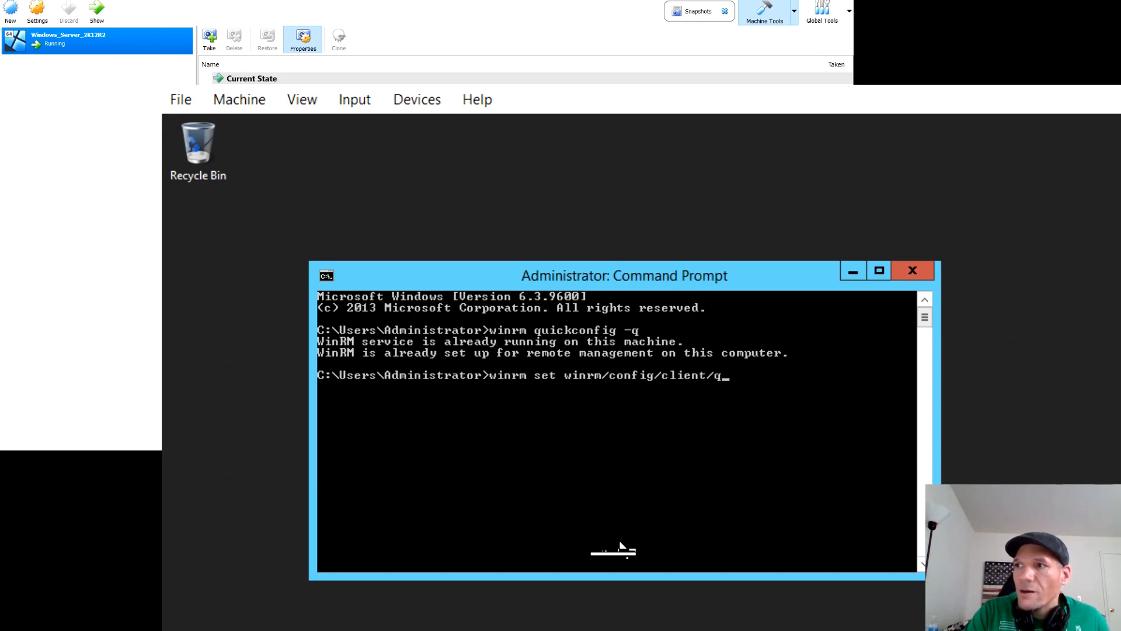
key("BackSpace")
type("auth ")
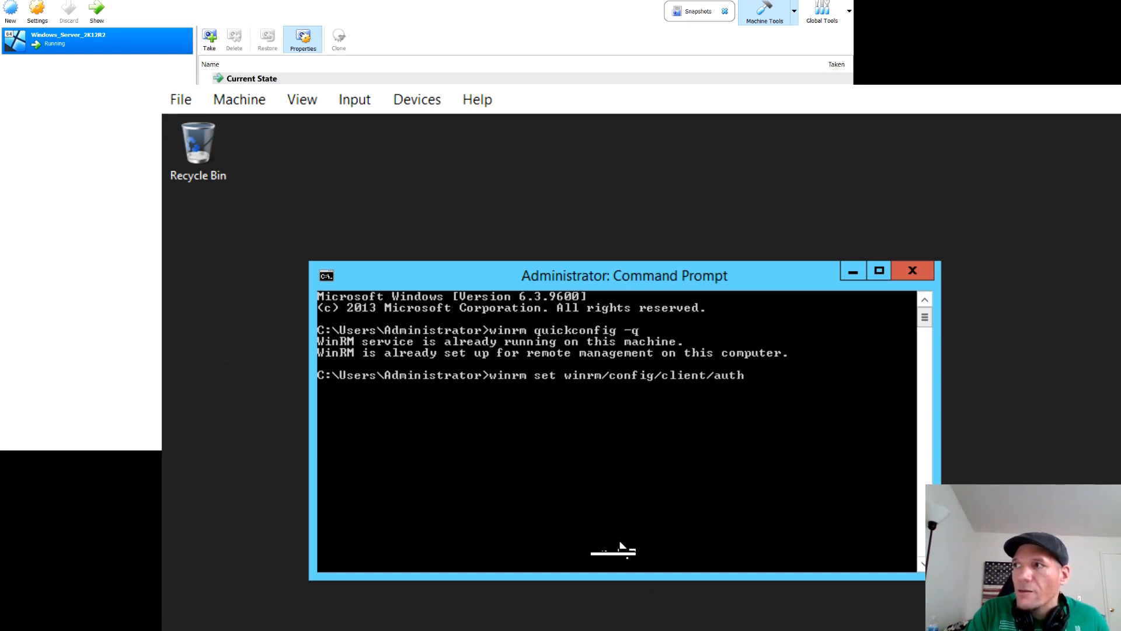
type("@{Bas")
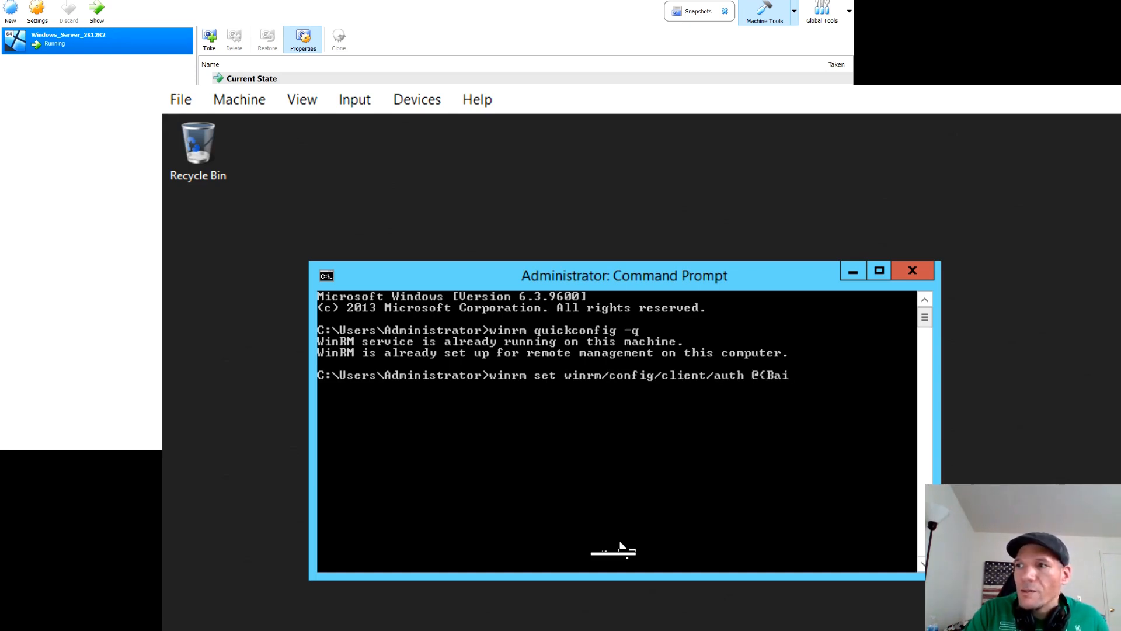
type("ic=\"tr")
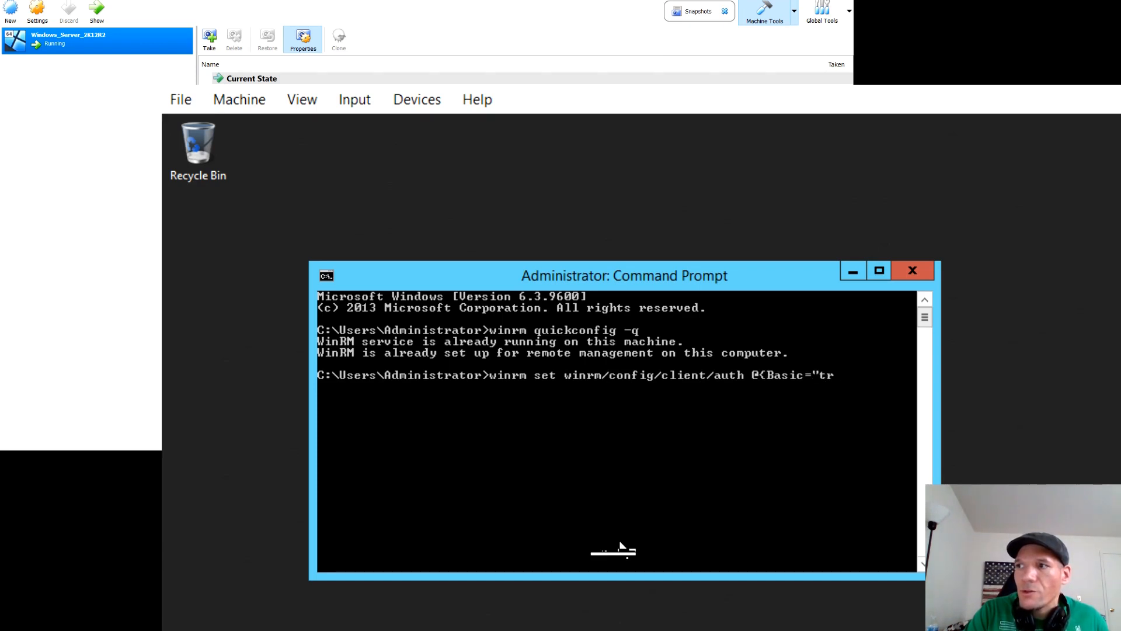
type("ue\"}")
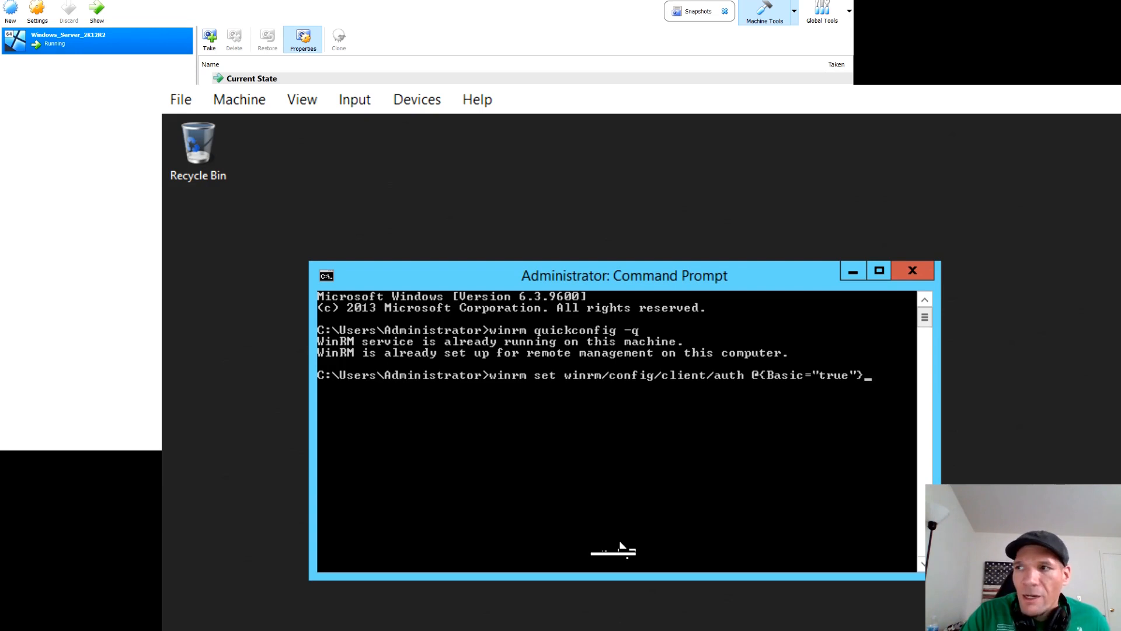
key("Return")
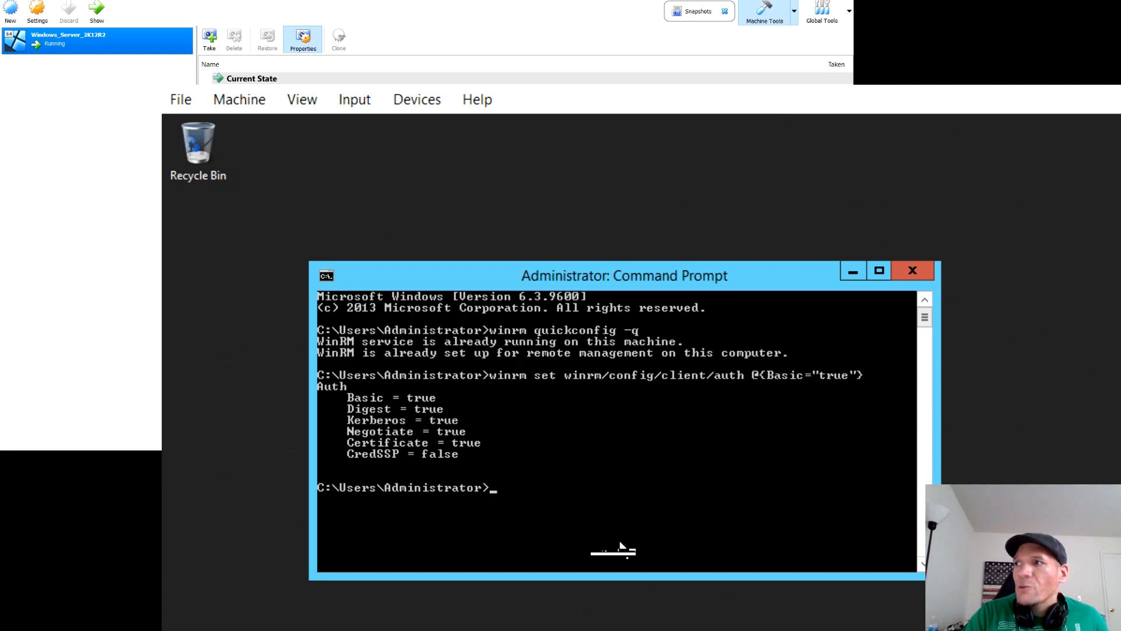
Step: Enable basic authentication for the WinRM service by running winrm set winrm/config/service/auth @{Basic="true"}
type("winrm")
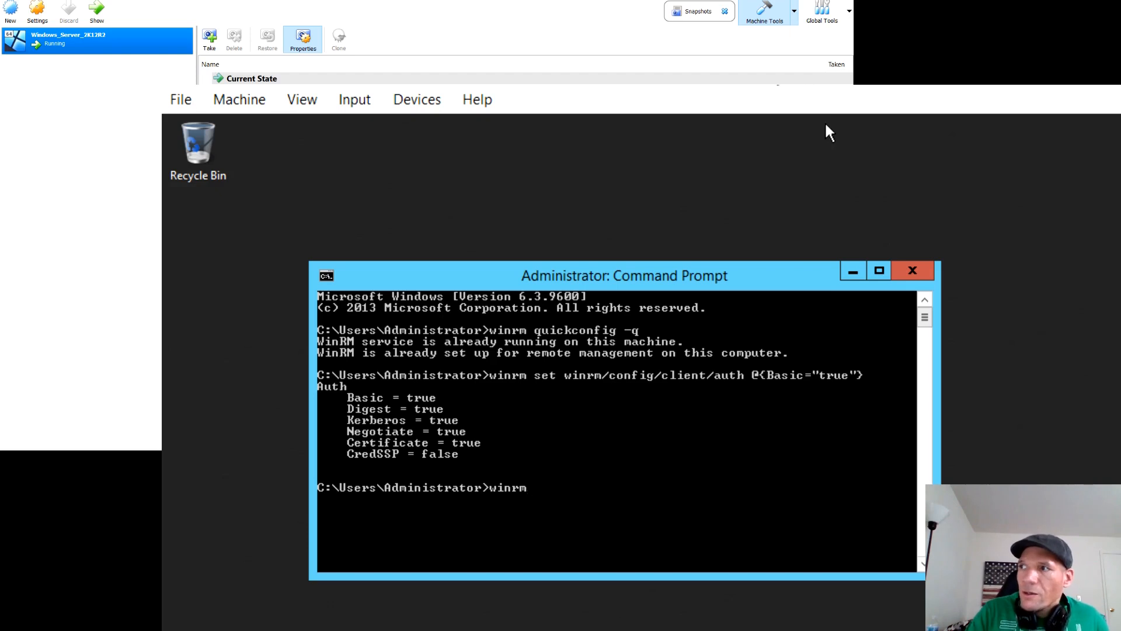
type(" set winr")
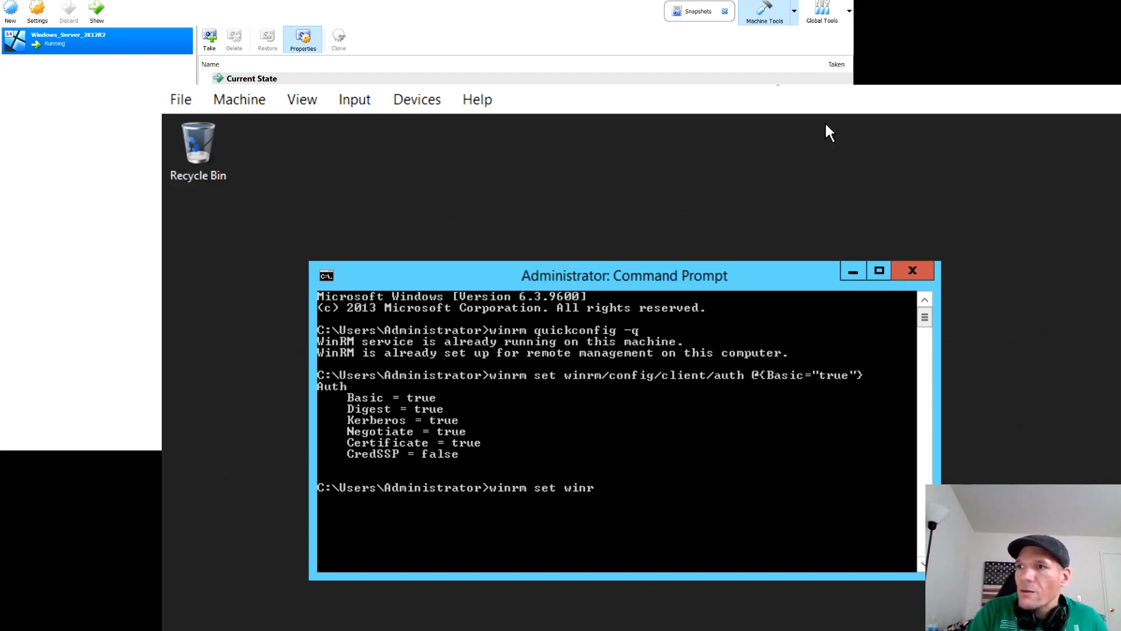
type("m/config/service/aut @{Basic=\"true")
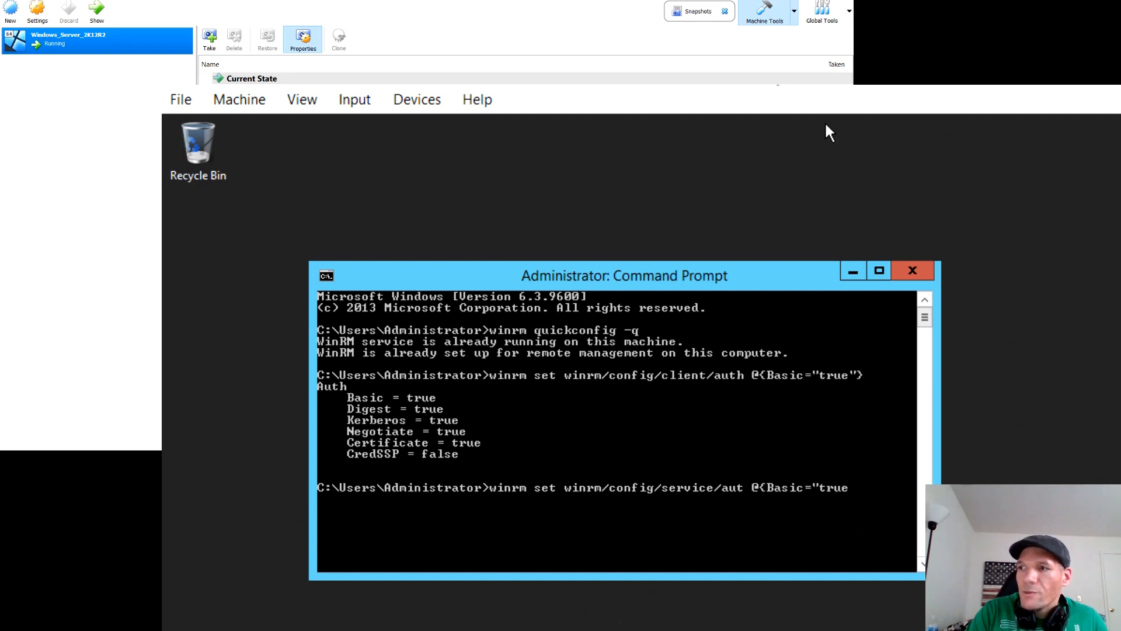
type("\"}")
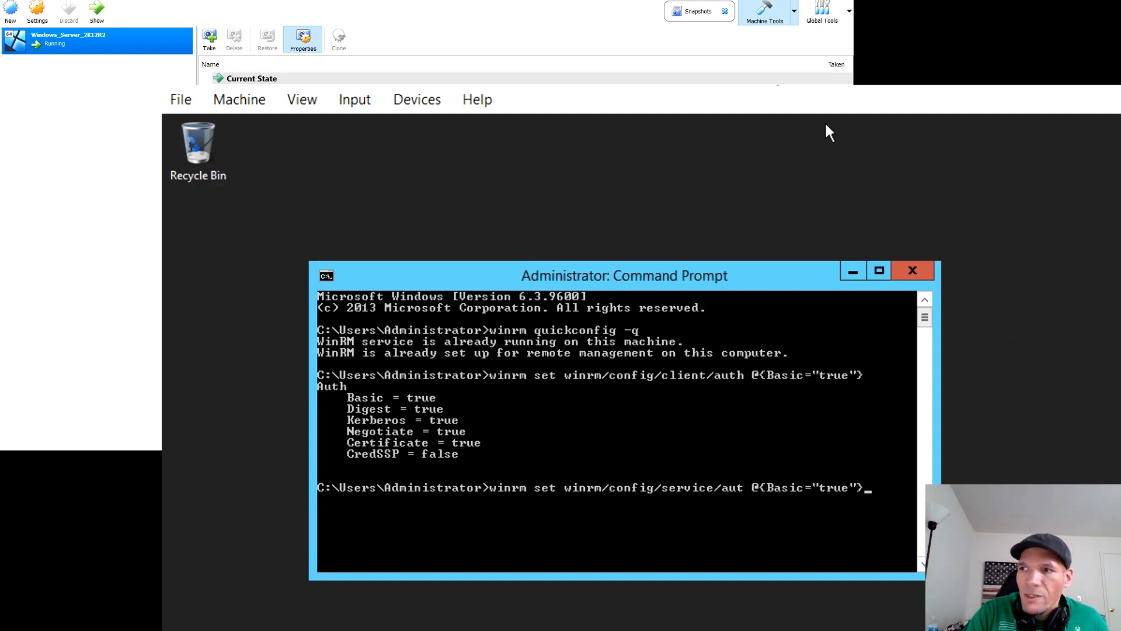
key("Left")
key("Left")
key("Left")
key("Left")
key("Left")
key("Left")
key("Left")
key("Left")
key("Left")
key("Left")
key("Left")
key("Left")
key("Left")
key("Left")
key("Left")
key("Left")
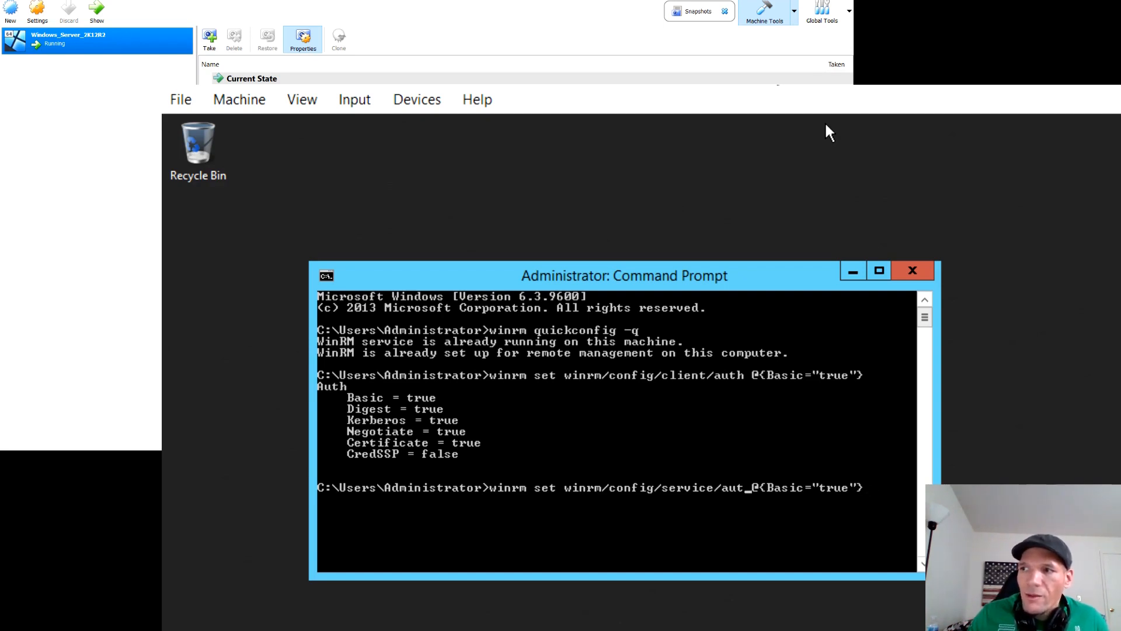
type("h")
key("Right")
key("Right")
key("Right")
key("Right")
key("Right")
key("Right")
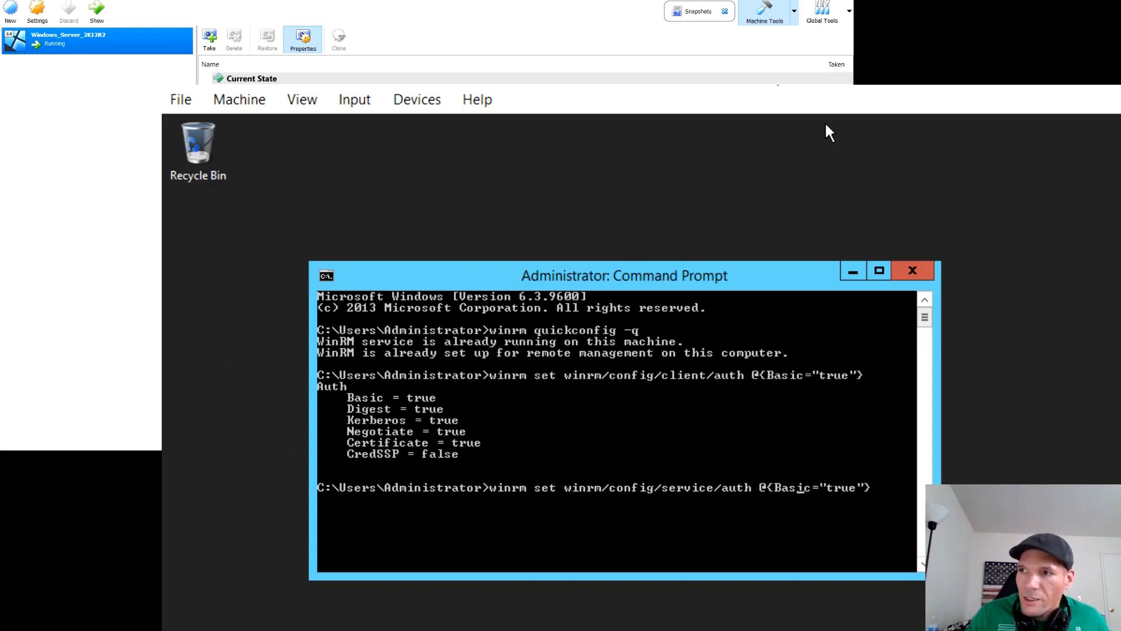
key("Return")
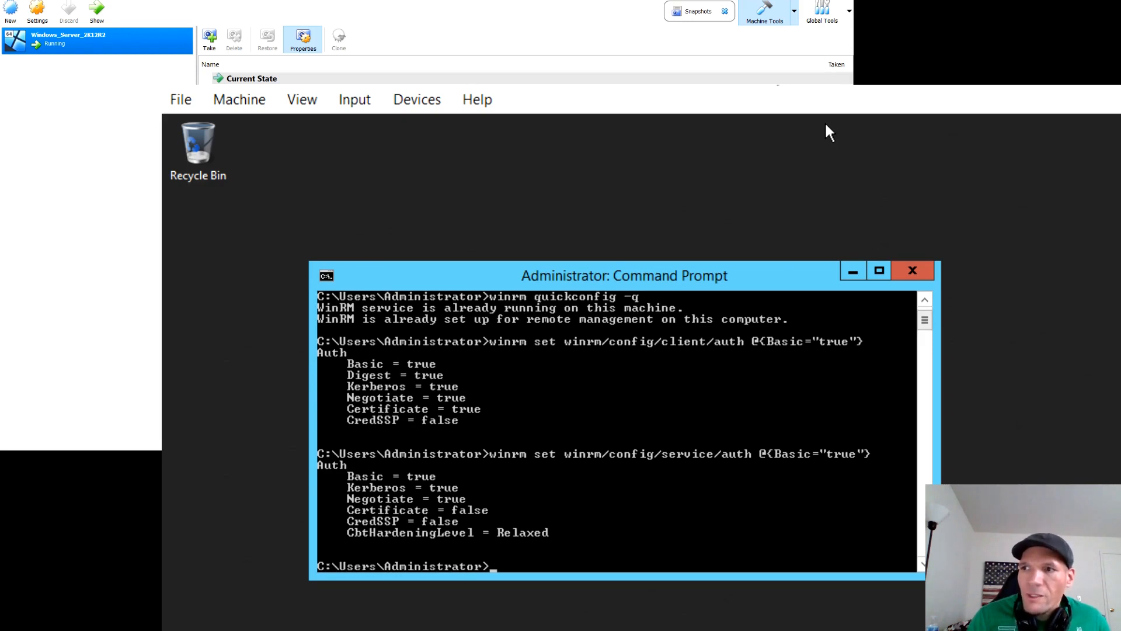
Step: Allow unencrypted traffic for the WinRM service by running winrm set winrm/config/service @{AllowUnencrypted="true"}
type("wi")
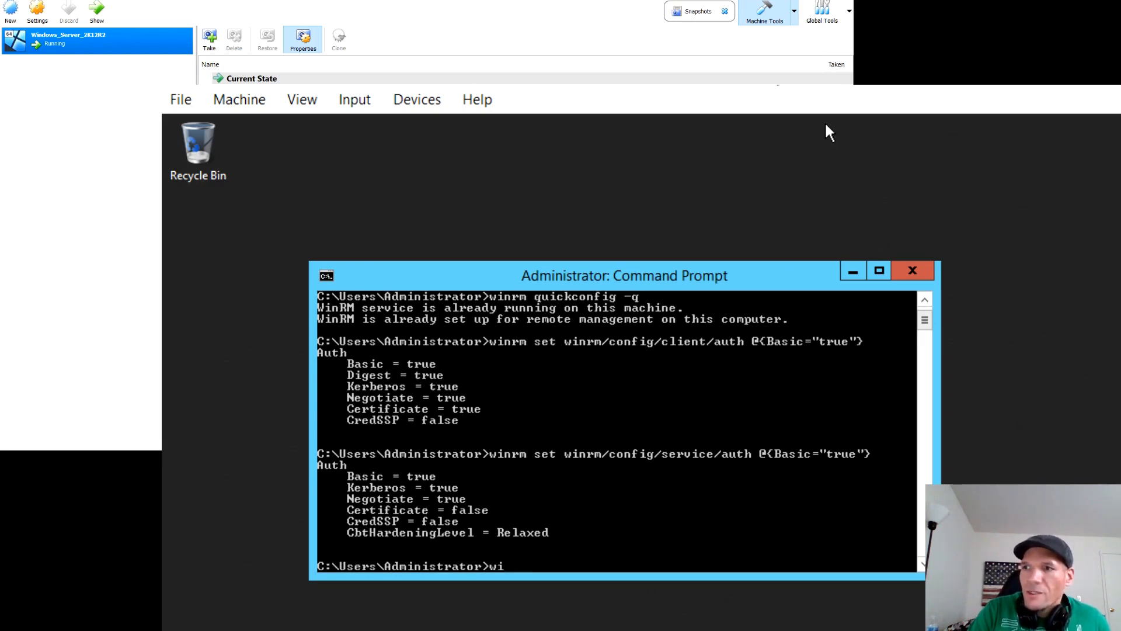
type("nrm")
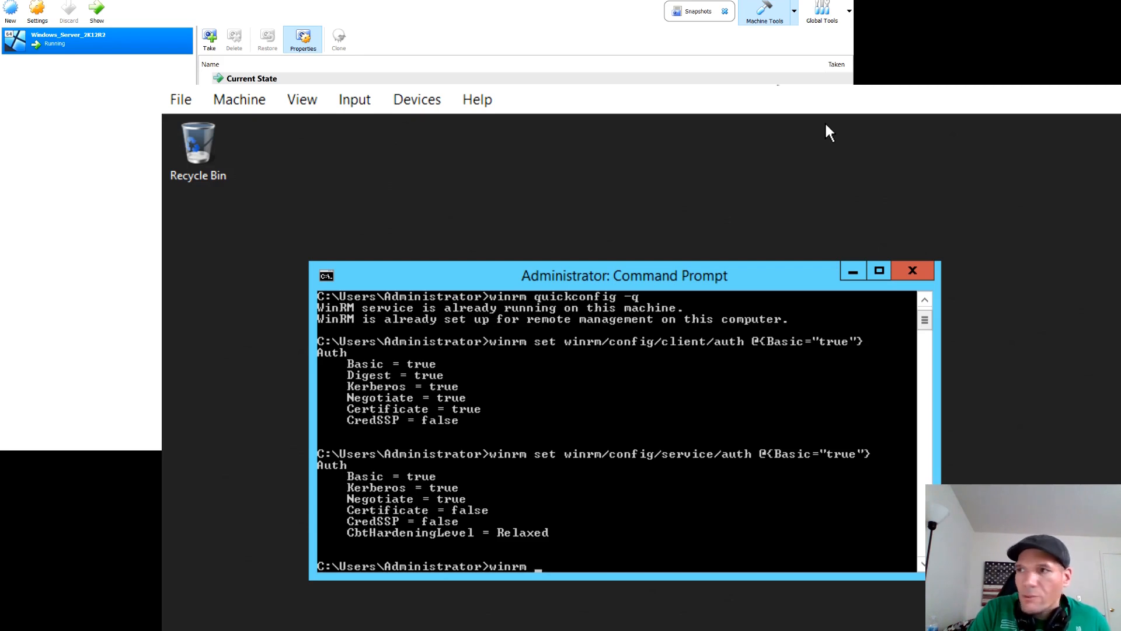
type(" set ")
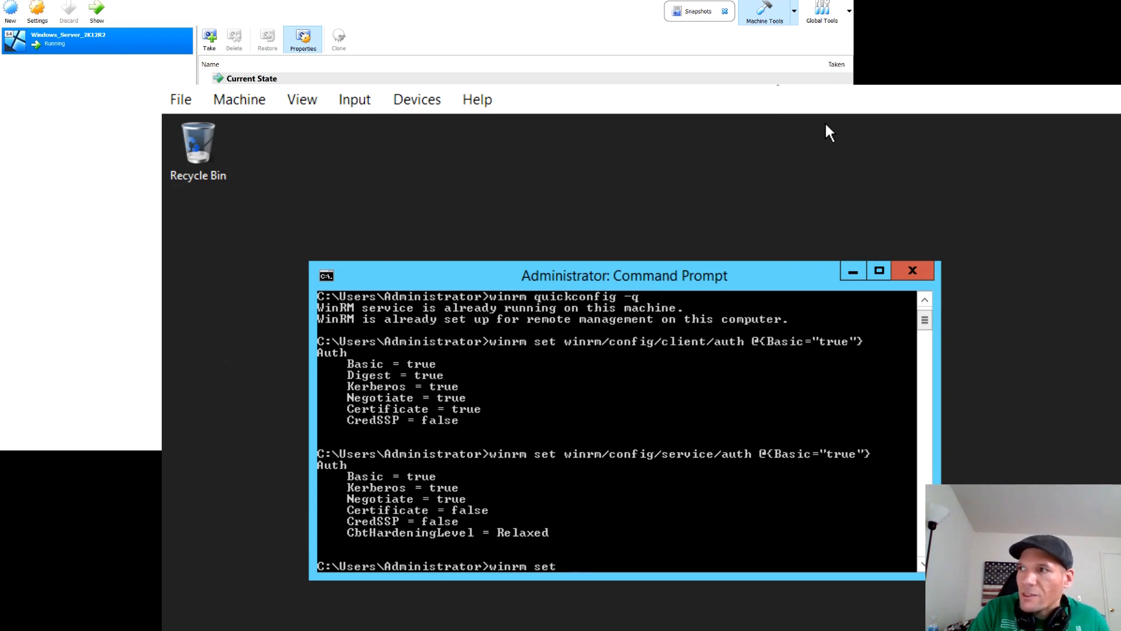
type(" winr")
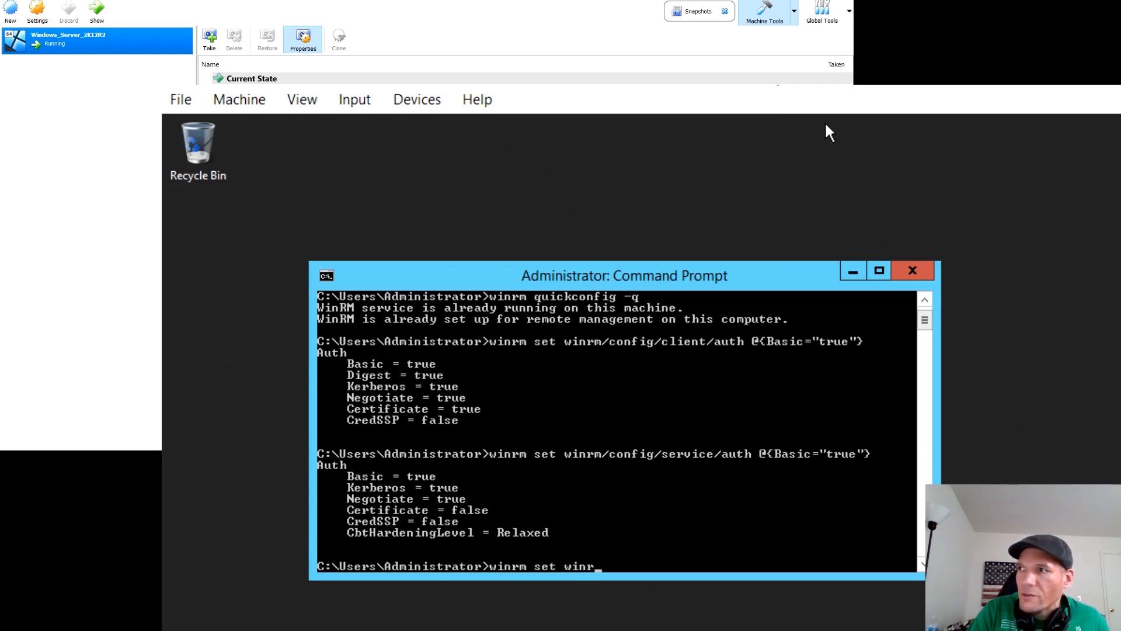
type("m/config/")
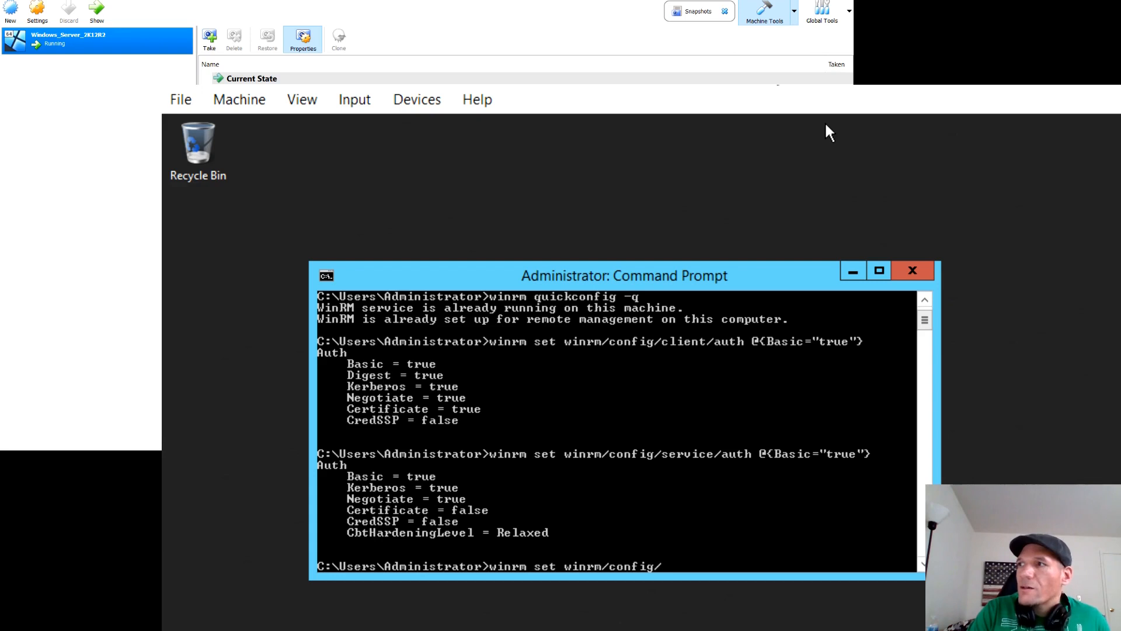
type("service @{")
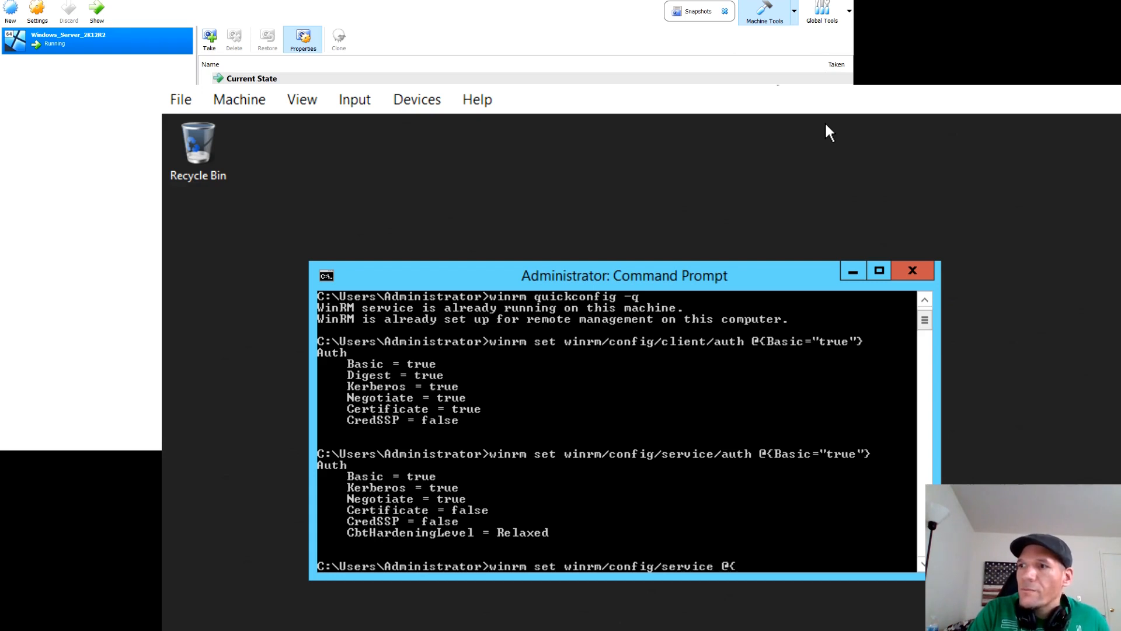
type("AllowUne")
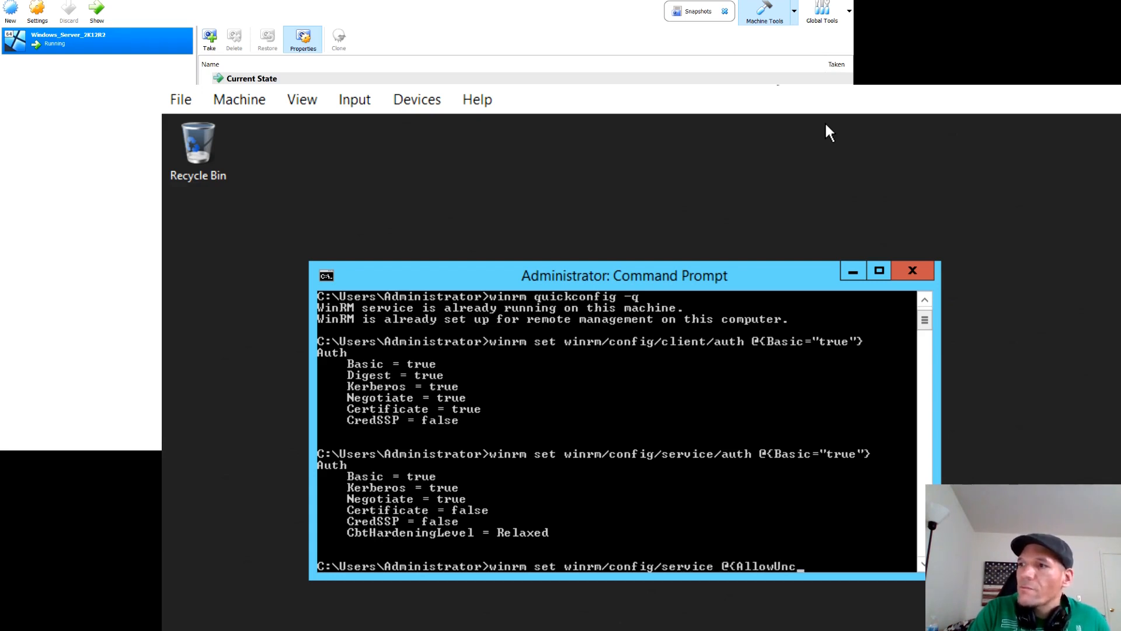
type("ncrypt")
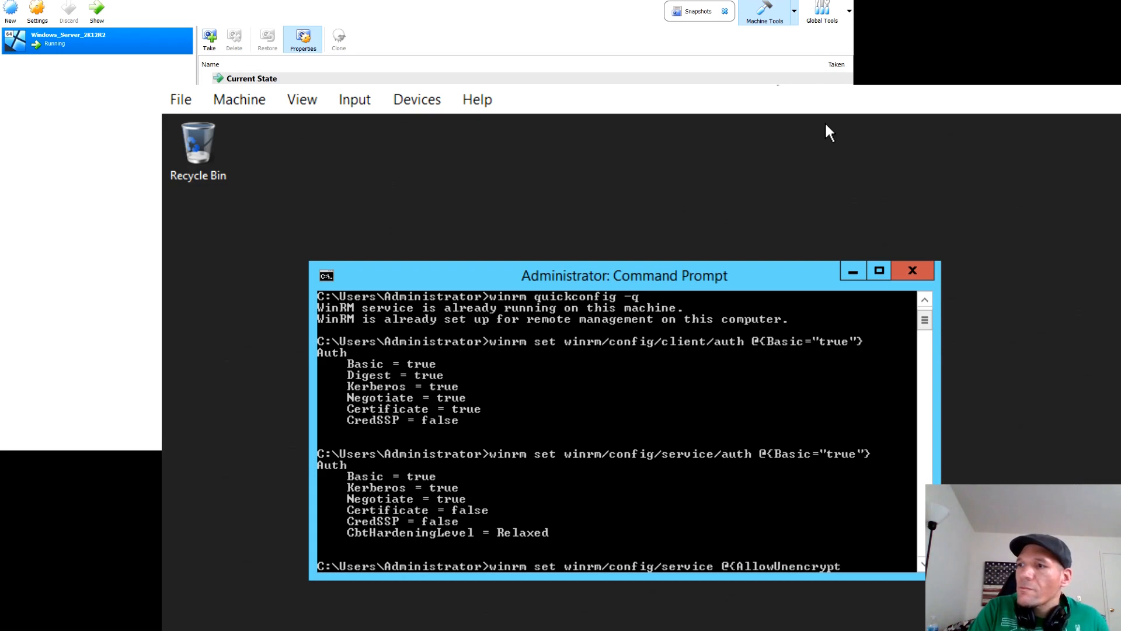
type("ed=\"true")
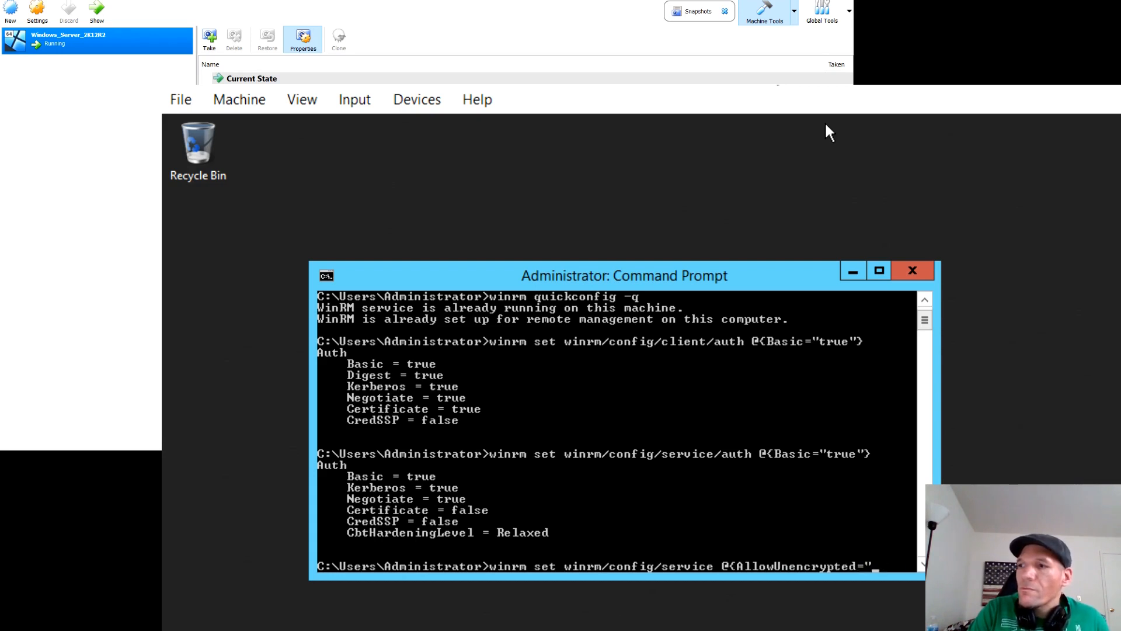
type("\"}")
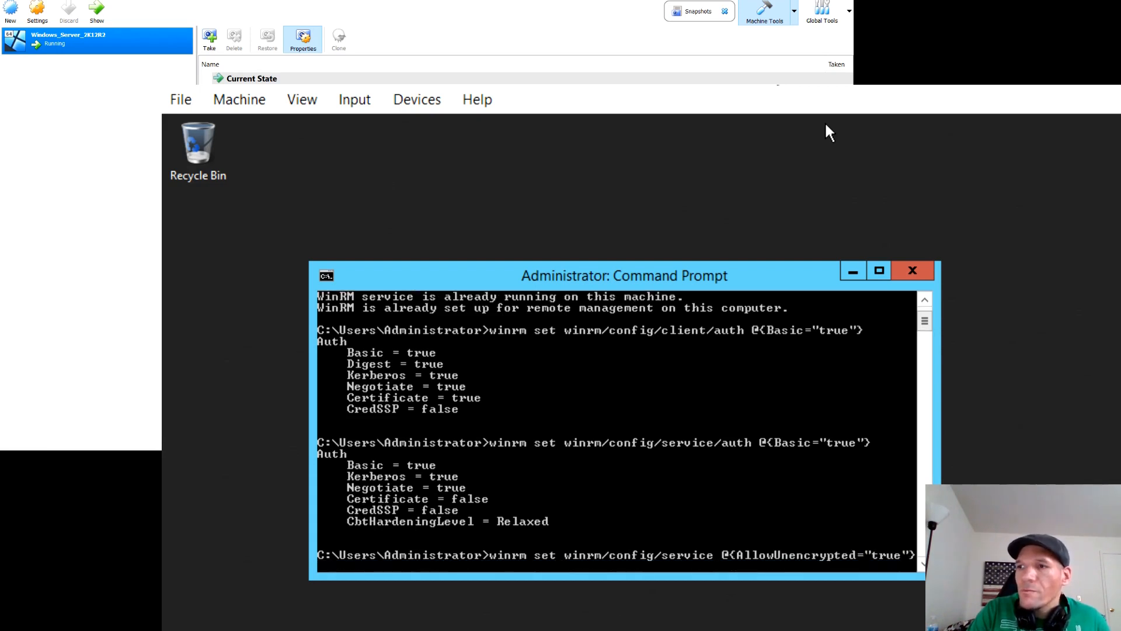
key("Return")
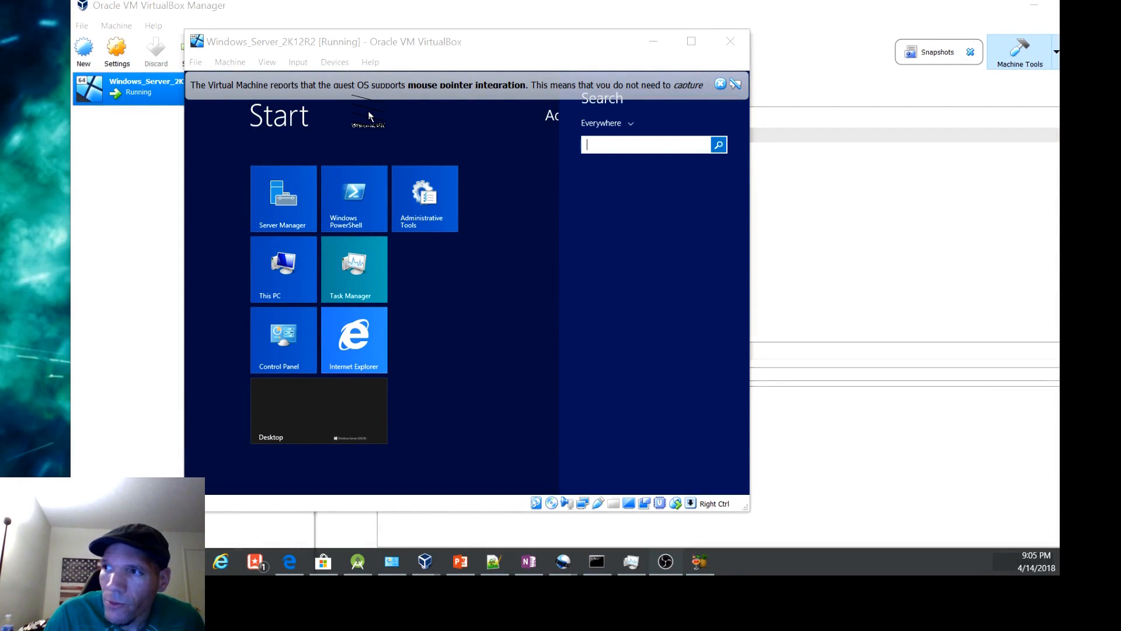
Step: Close the running Windows_Server_2K12R2 virtual machine and power it off
left_click(196, 62)
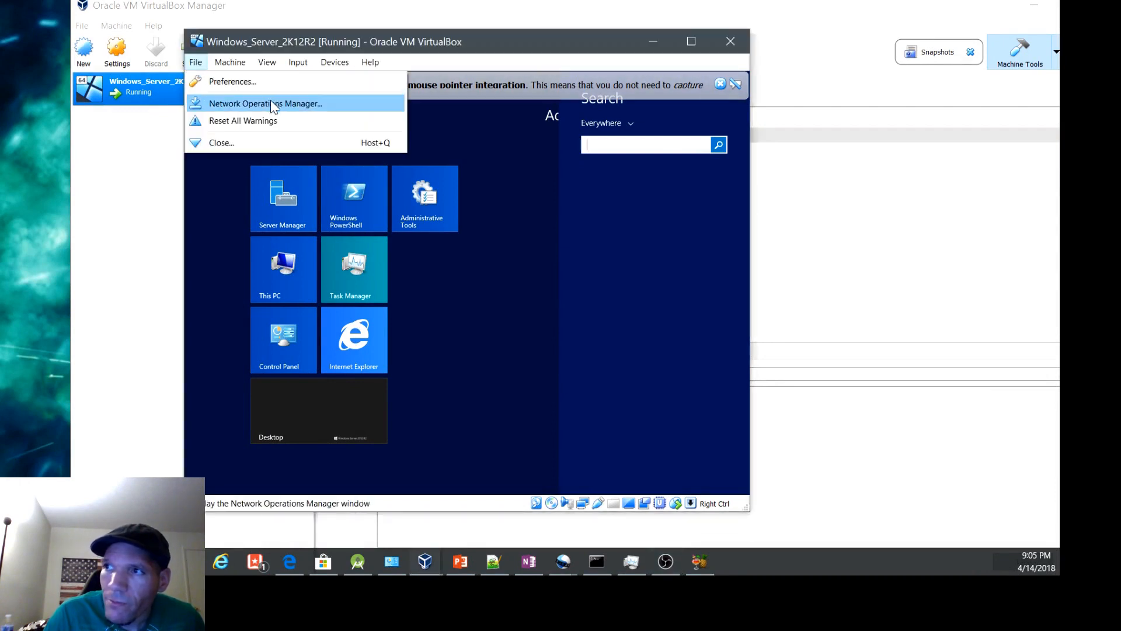
left_click(242, 141)
left_click(402, 317)
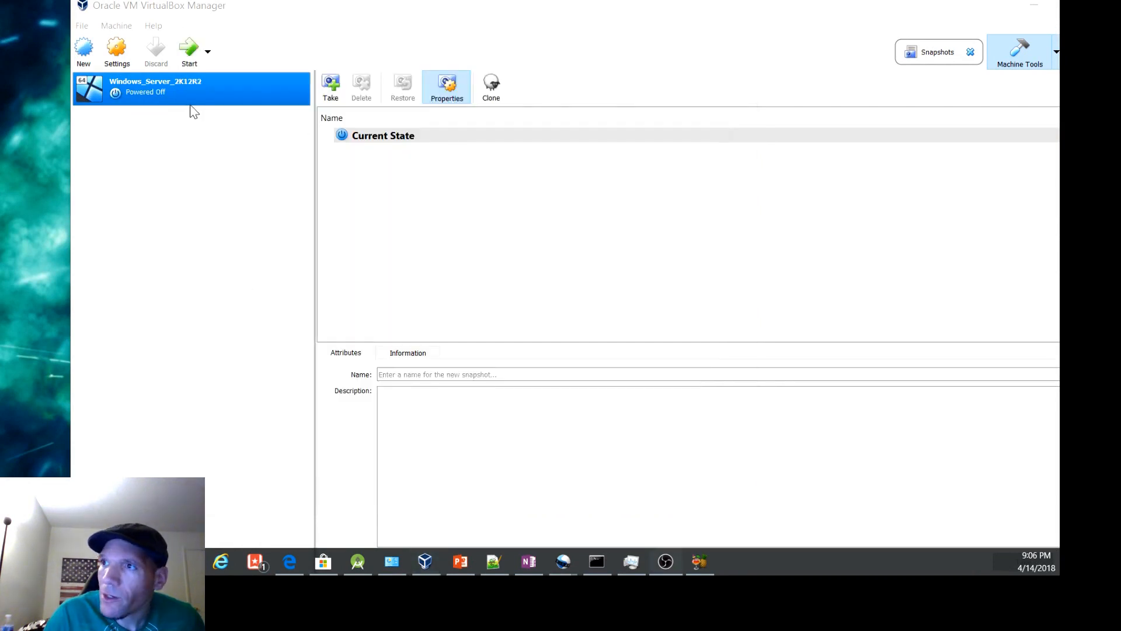
Step: Check the network type that Adapter 1 is attached to in the Windows_Server_2K12R2 settings, and accept the settings
right_click(262, 100)
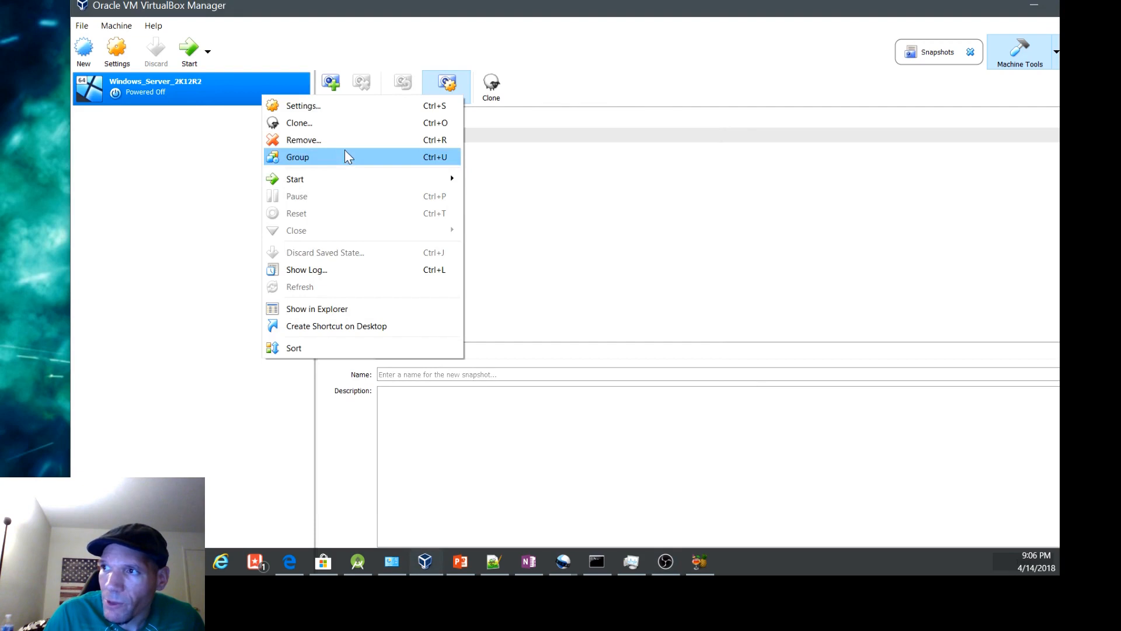
left_click(304, 106)
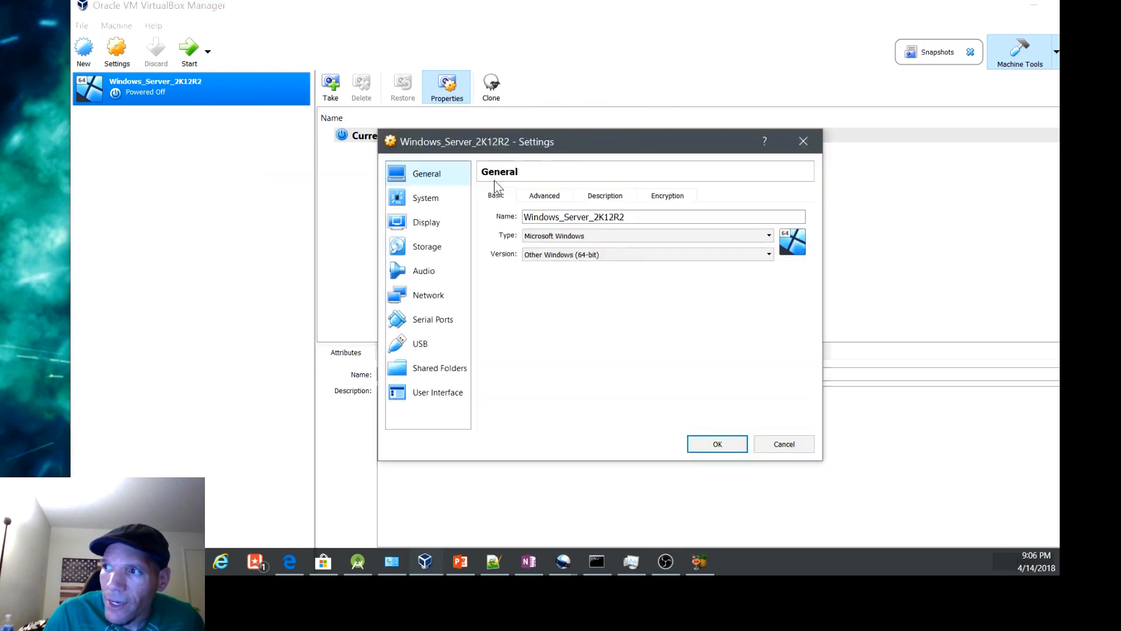
left_click(430, 298)
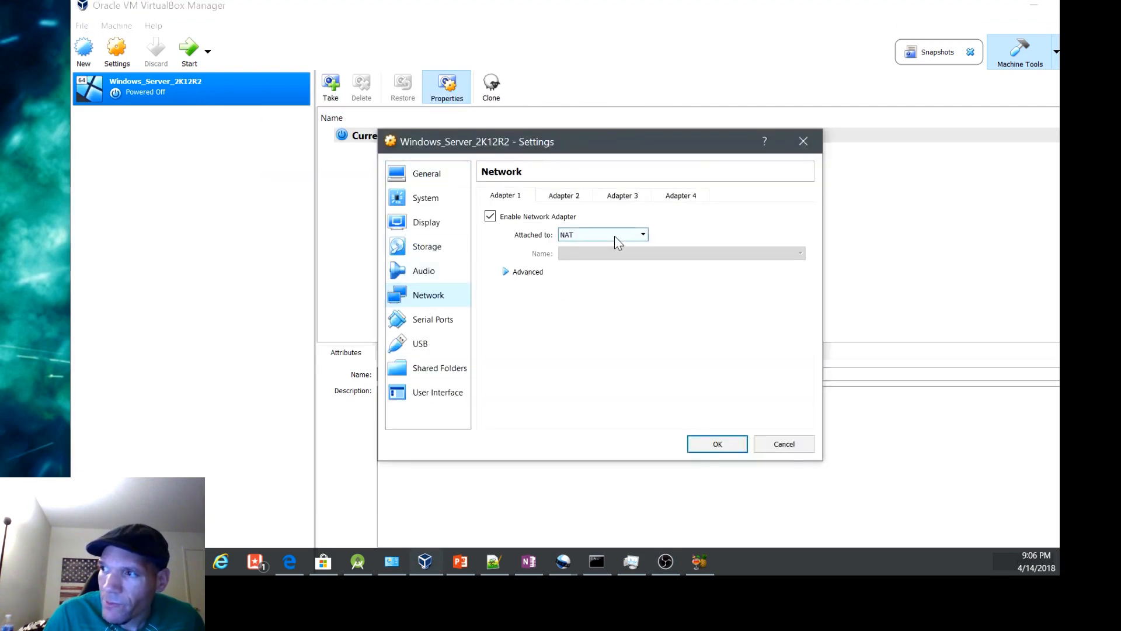
left_click(642, 234)
left_click(636, 236)
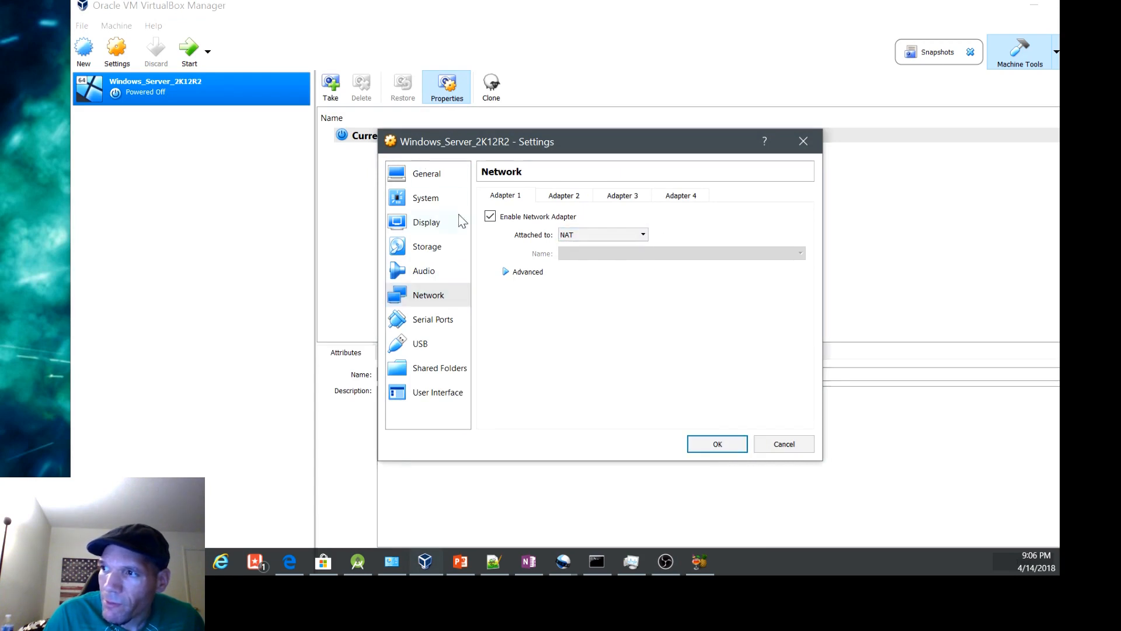
left_click(714, 445)
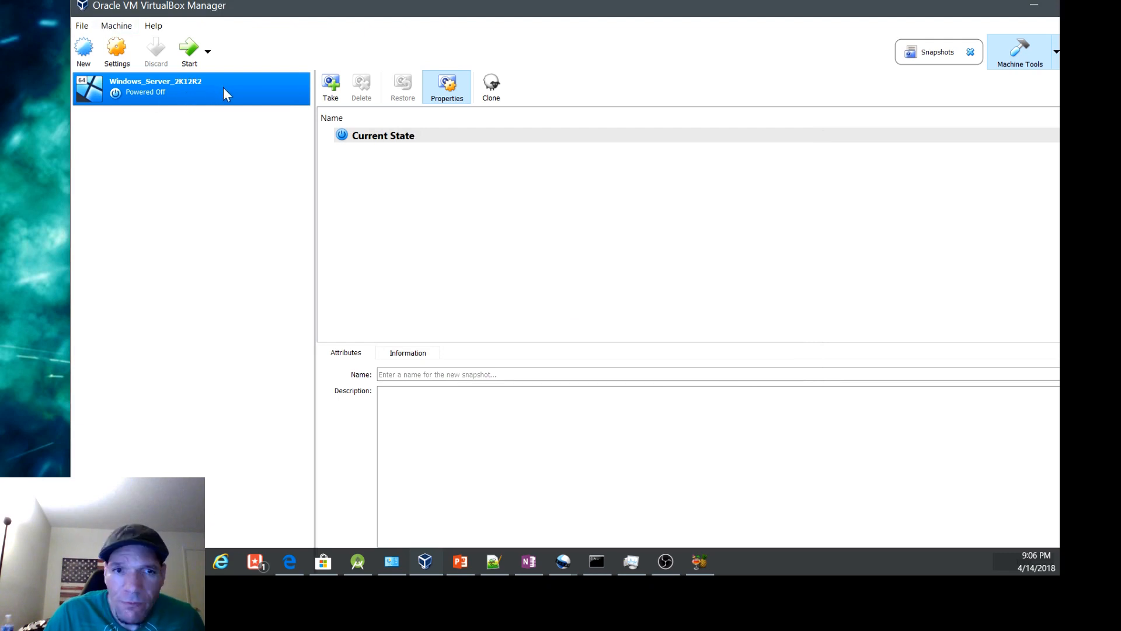
Step: Export the Windows_Server_2K12R2 virtual machine as an appliance to the Documents folder with the file name Windows_Server2.ova
left_click(82, 26)
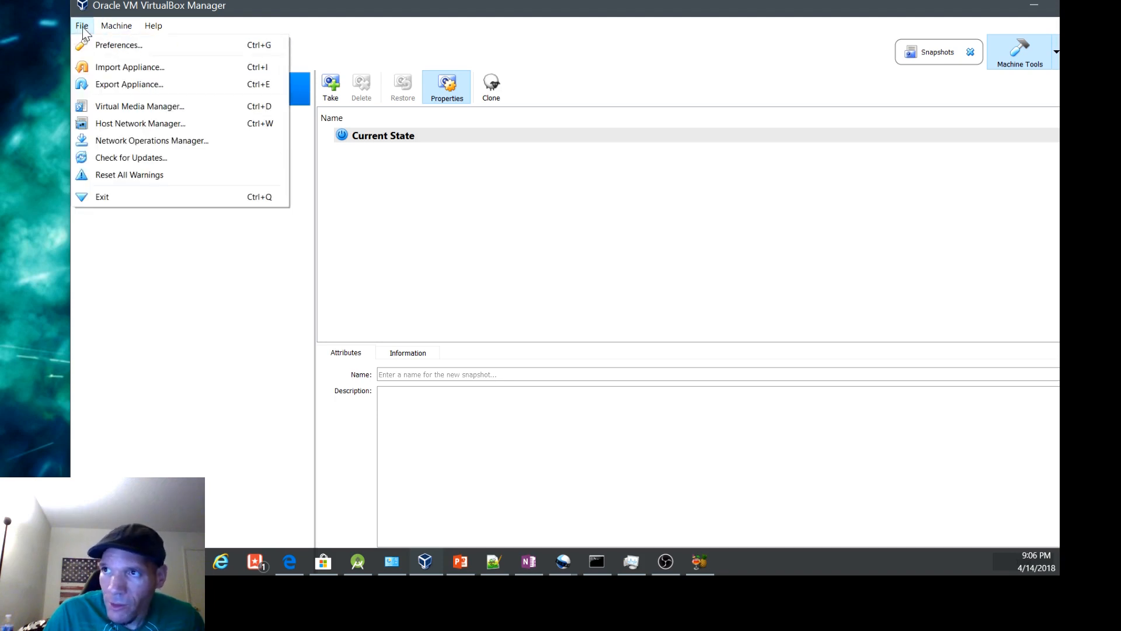
left_click(130, 84)
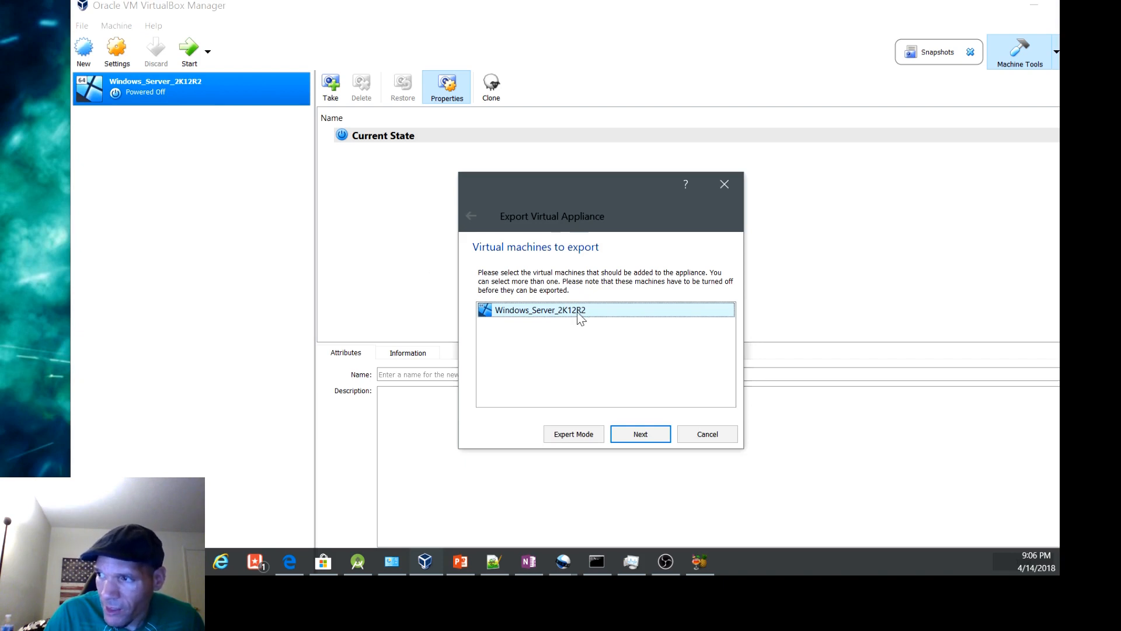
left_click(635, 439)
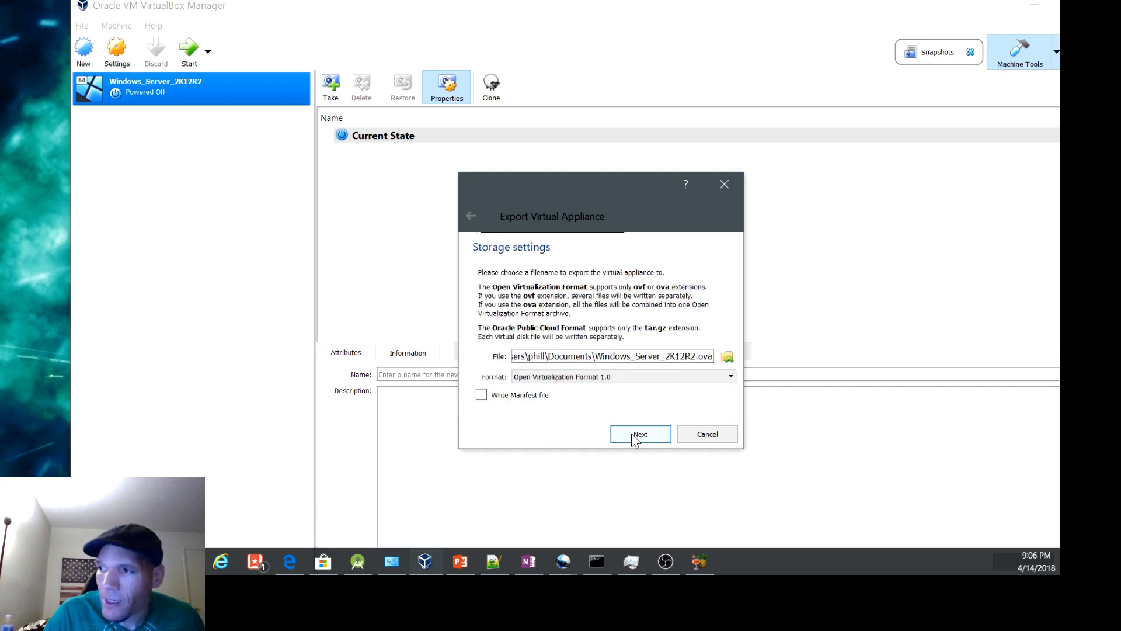
left_click(691, 356)
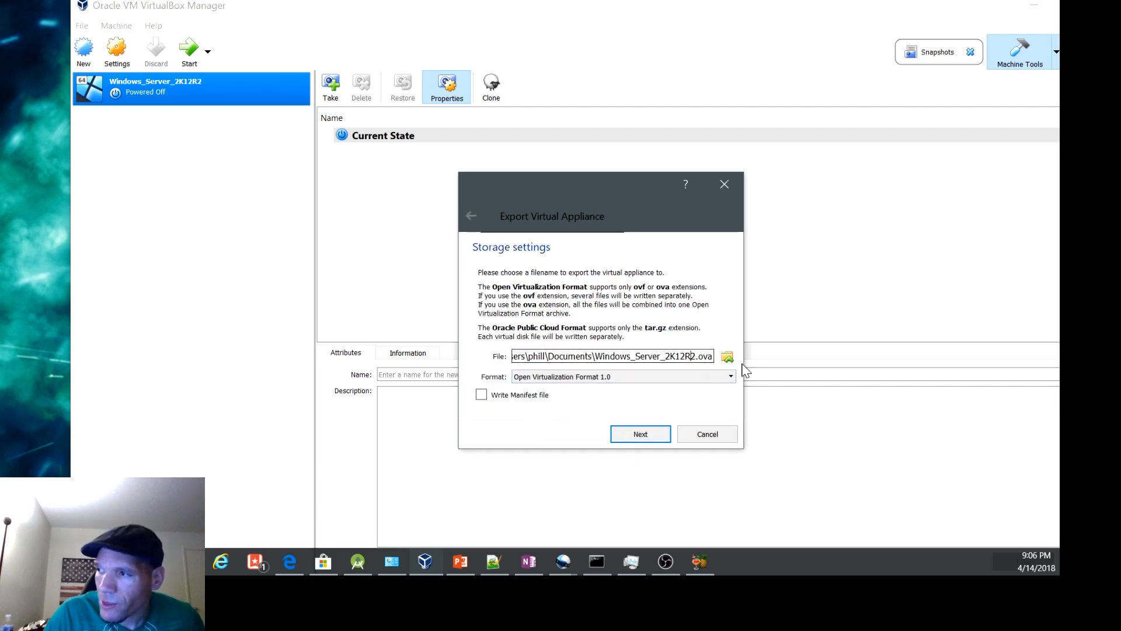
key("BackSpace")
key("BackSpace")
key("BackSpace")
key("BackSpace")
key("BackSpace")
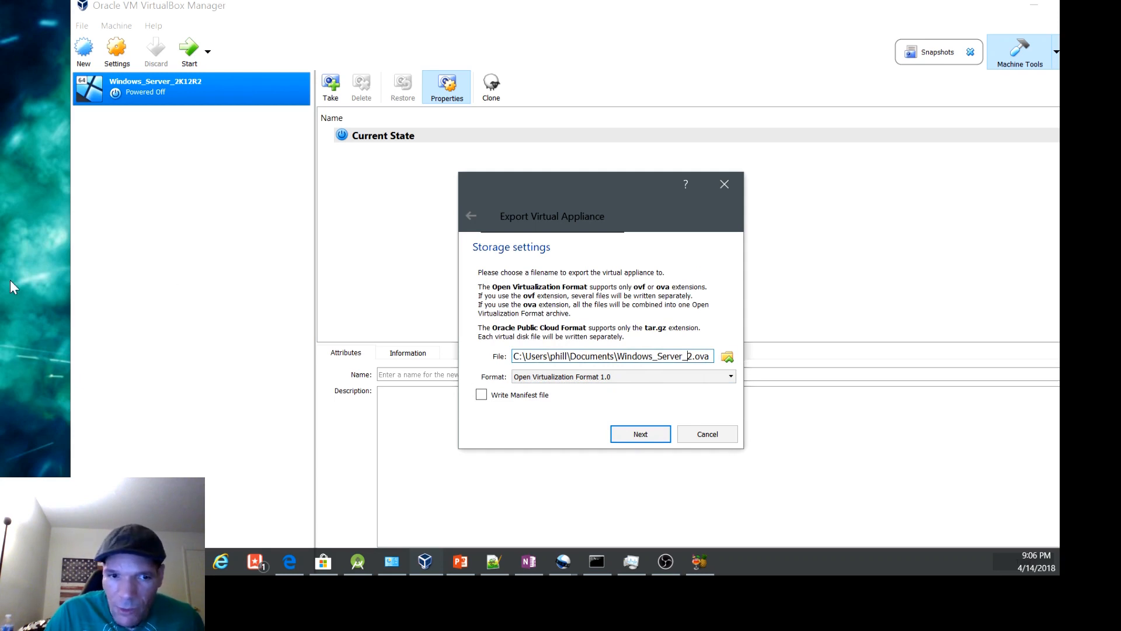
key("BackSpace")
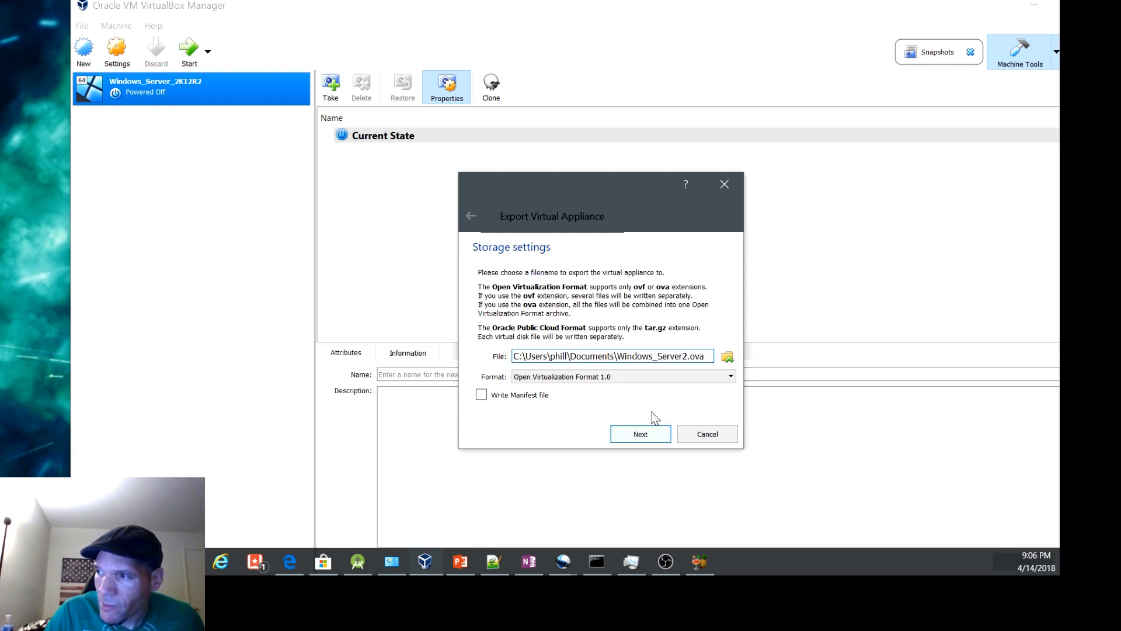
left_click(647, 441)
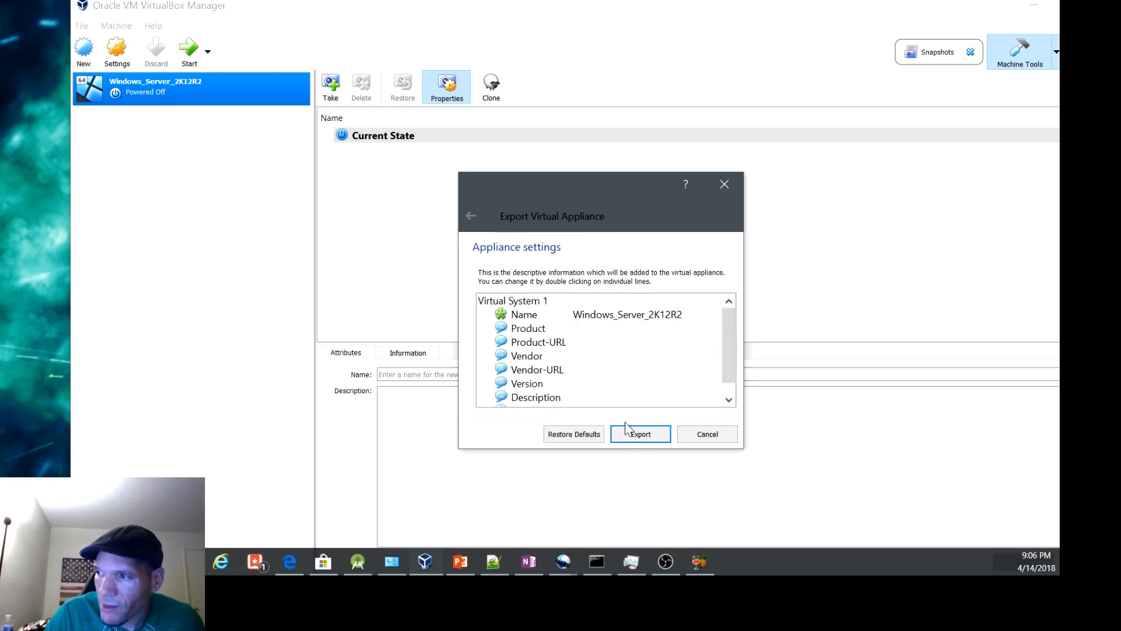
left_click(657, 437)
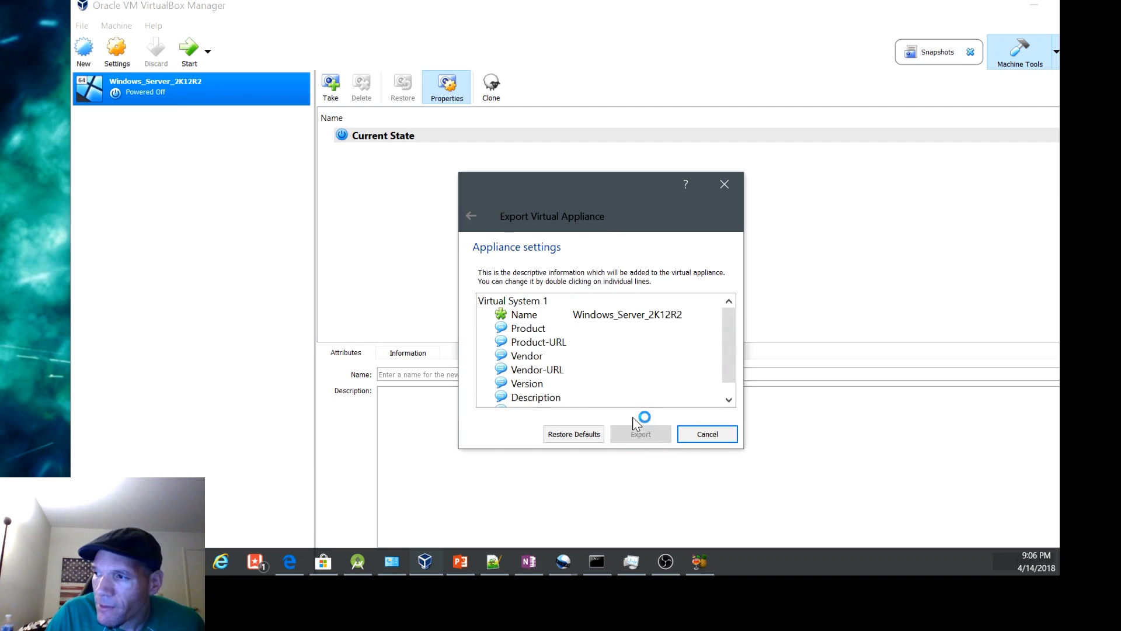
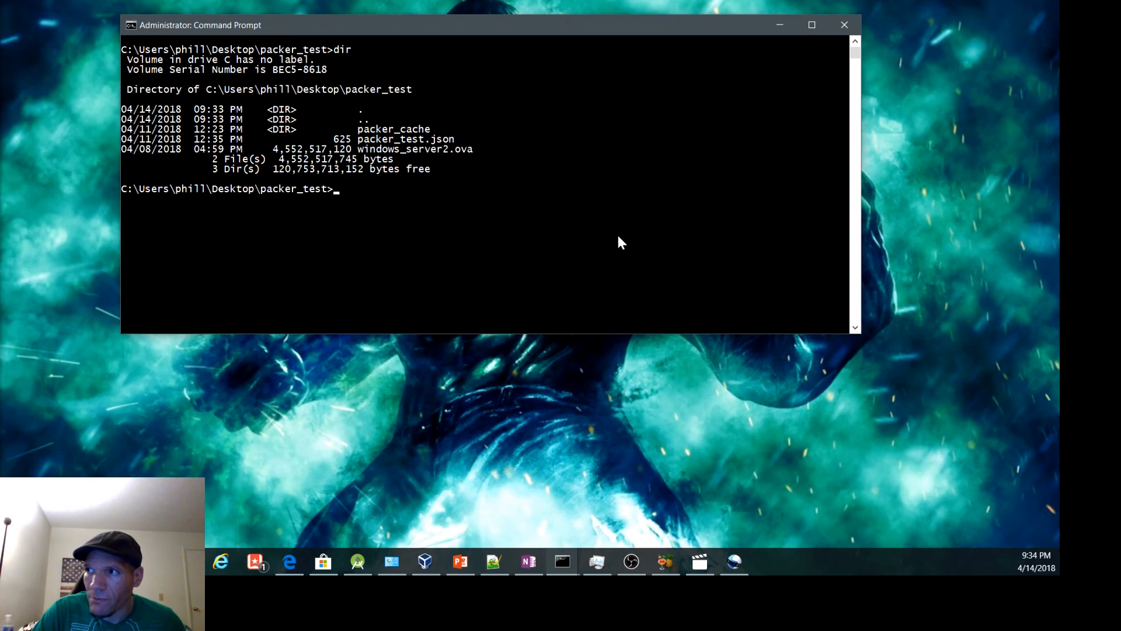
Step: Examine the packer_test.json template in Notepad++, including its builder type, source path, WinRM settings, shutdown command and provisioner
left_click_drag(339, 139, 457, 142)
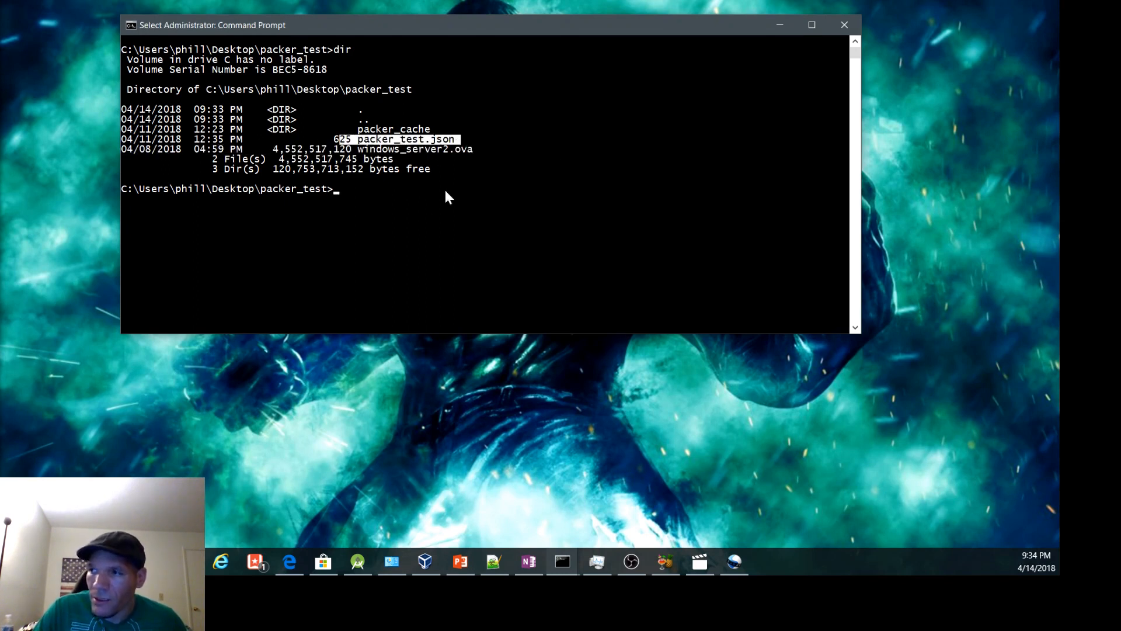
right_click(423, 194)
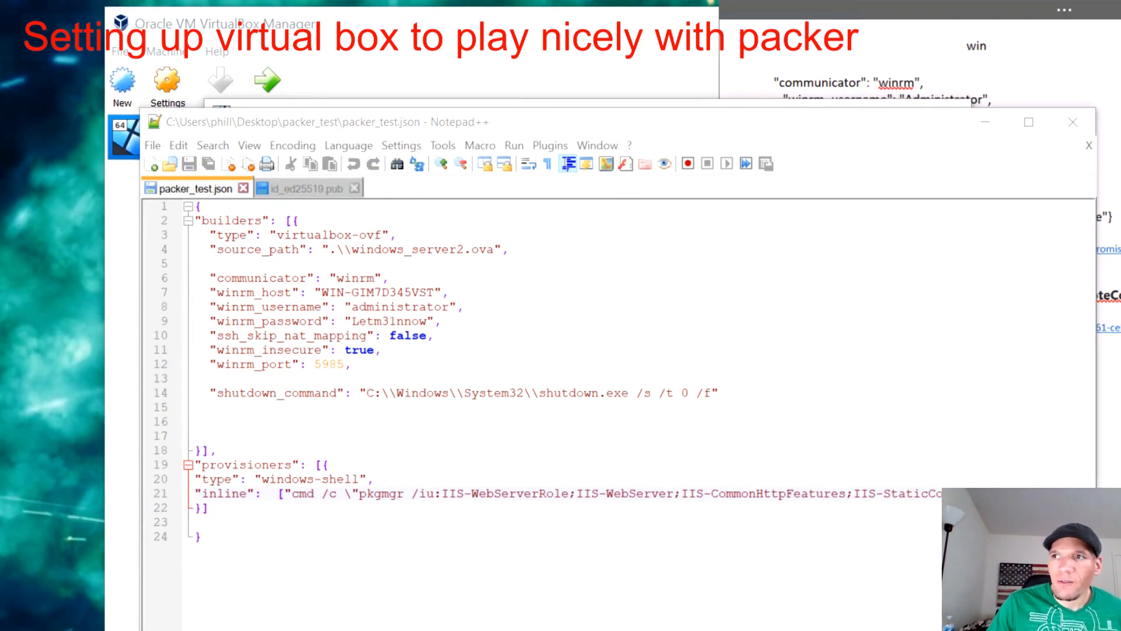
left_click_drag(1095, 630, 857, 558)
left_click(361, 577)
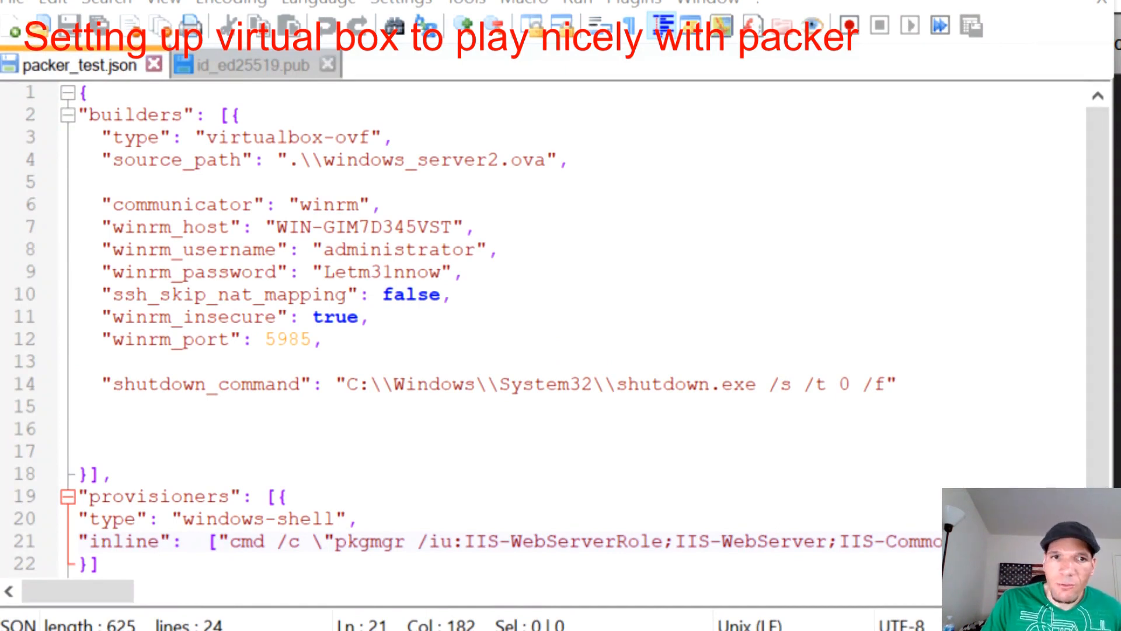
left_click_drag(395, 138, 79, 135)
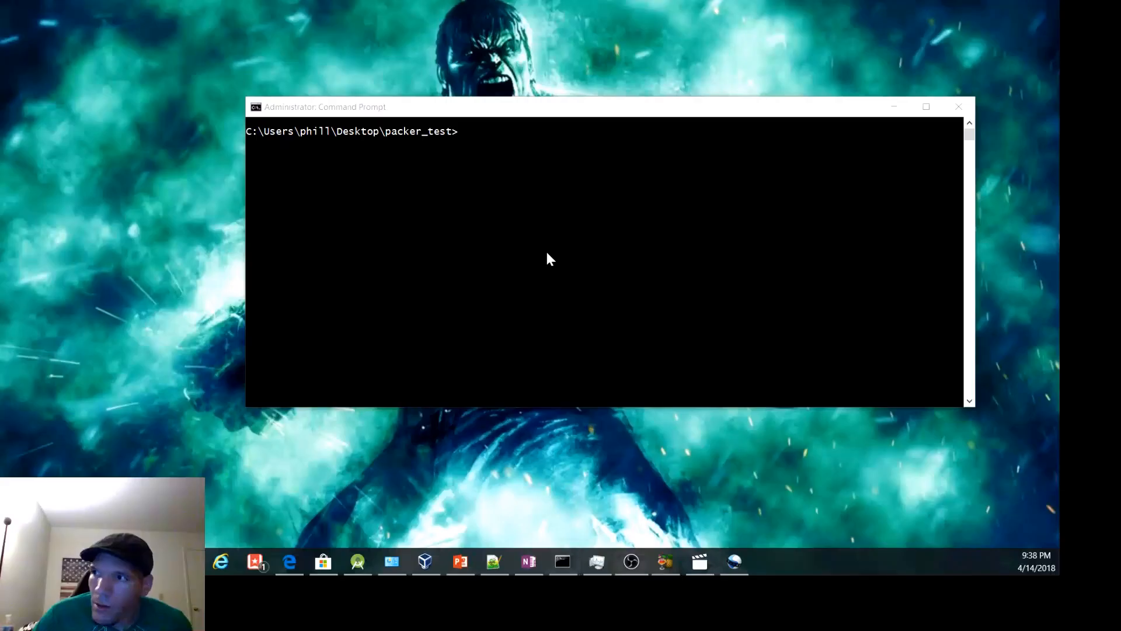
Step: In Command Prompt, enter the start of the trusted-hosts command: winrm set winrm/config/client @{TrustedHosts="
left_click(544, 239)
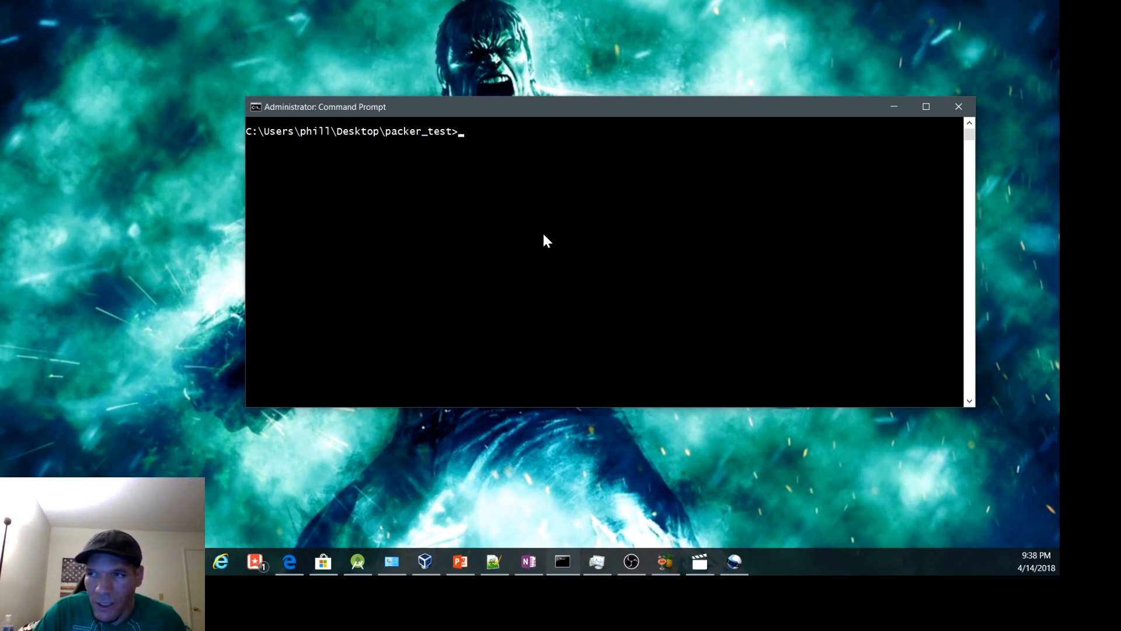
type("winrm ")
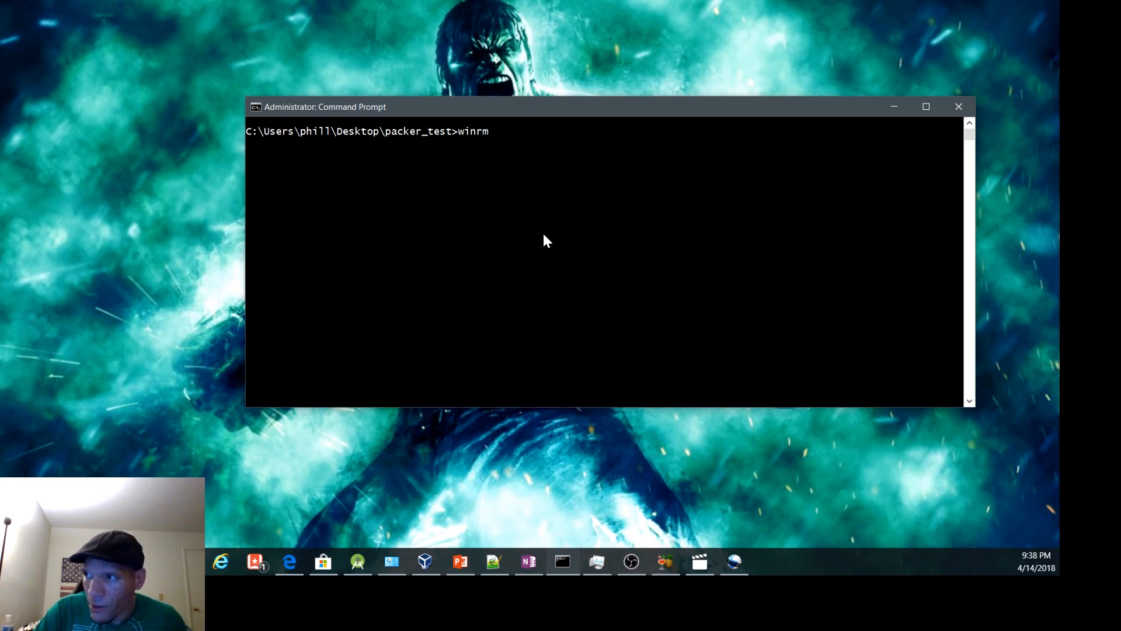
type("set winrm/config/")
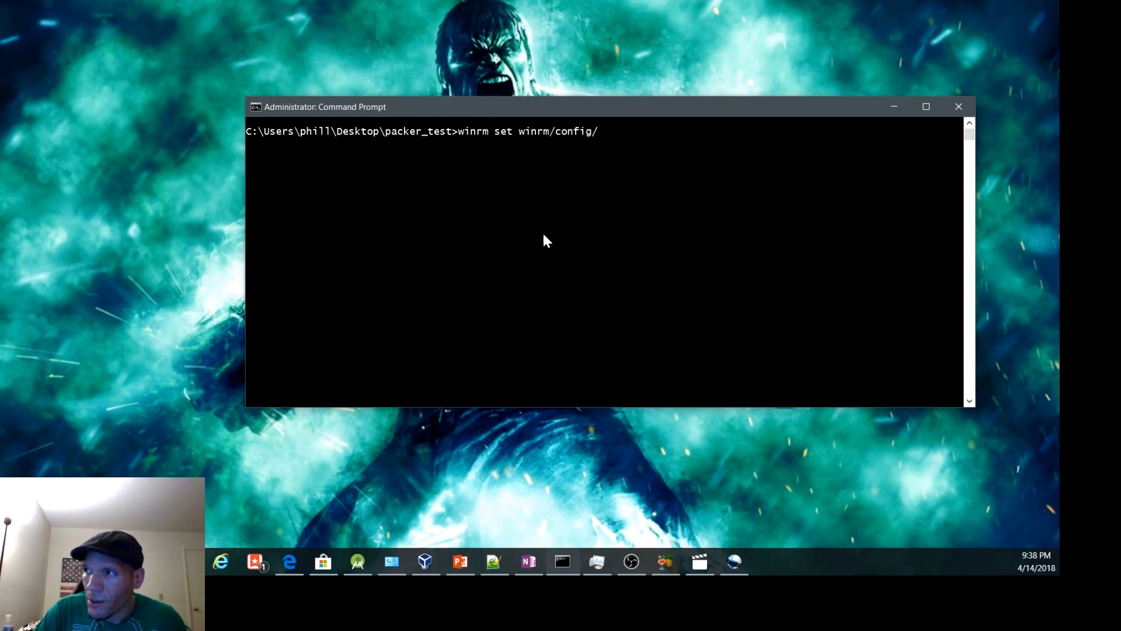
type("client @{T")
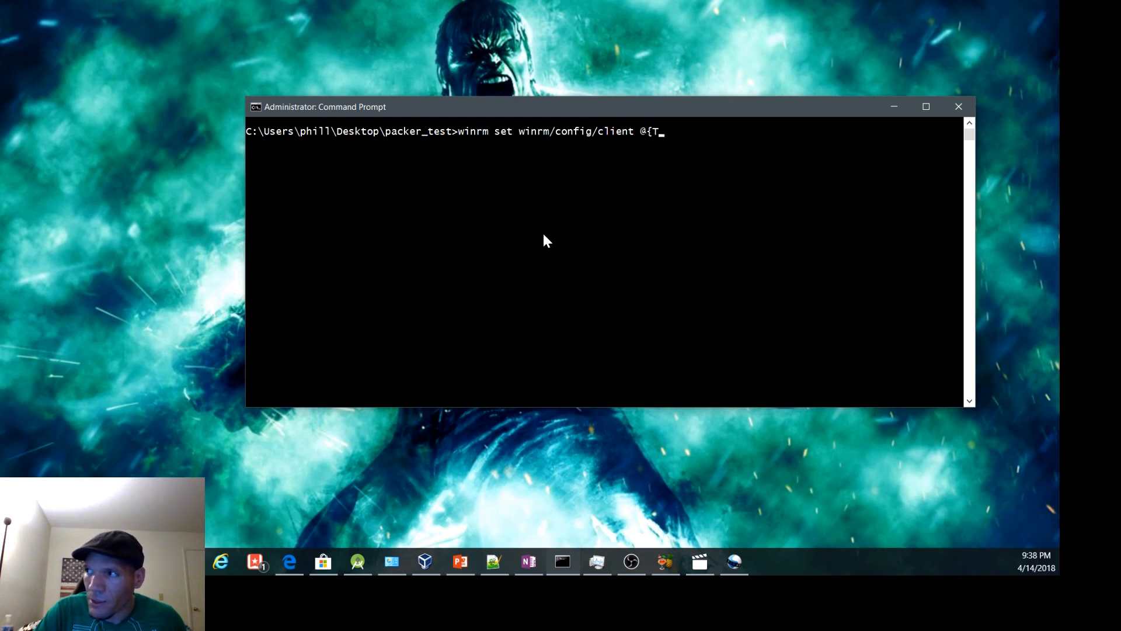
type("rustedHosts=\"")
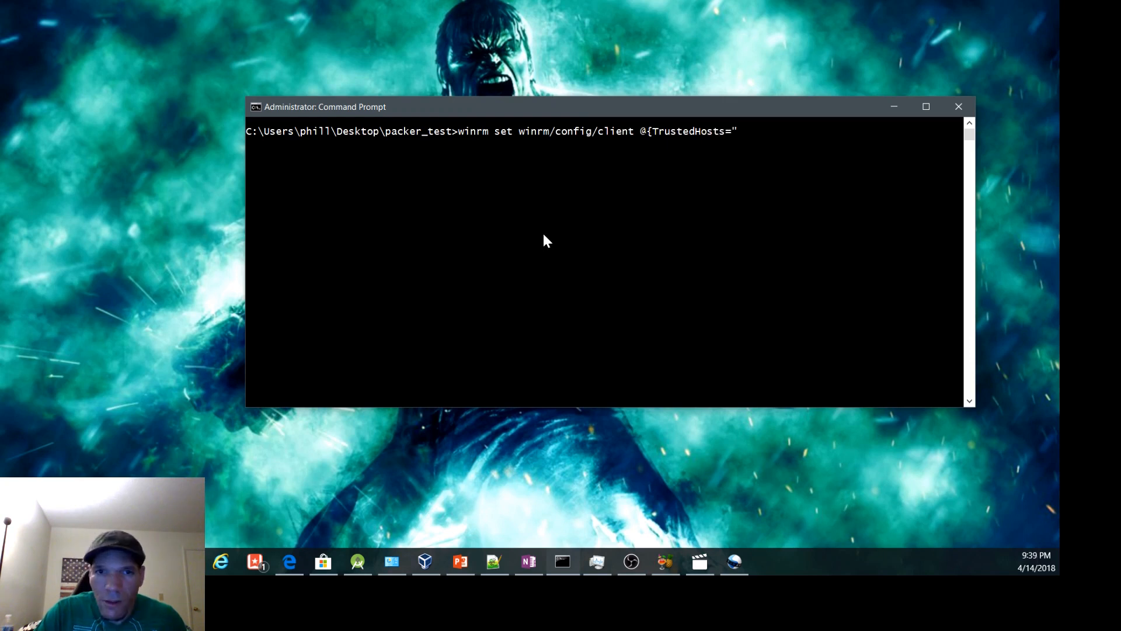
Step: Copy the winrm_host value WIN-GIM7D345VST from packer_test.json into the command, close the quote and brace, and run it
key("alt+Tab")
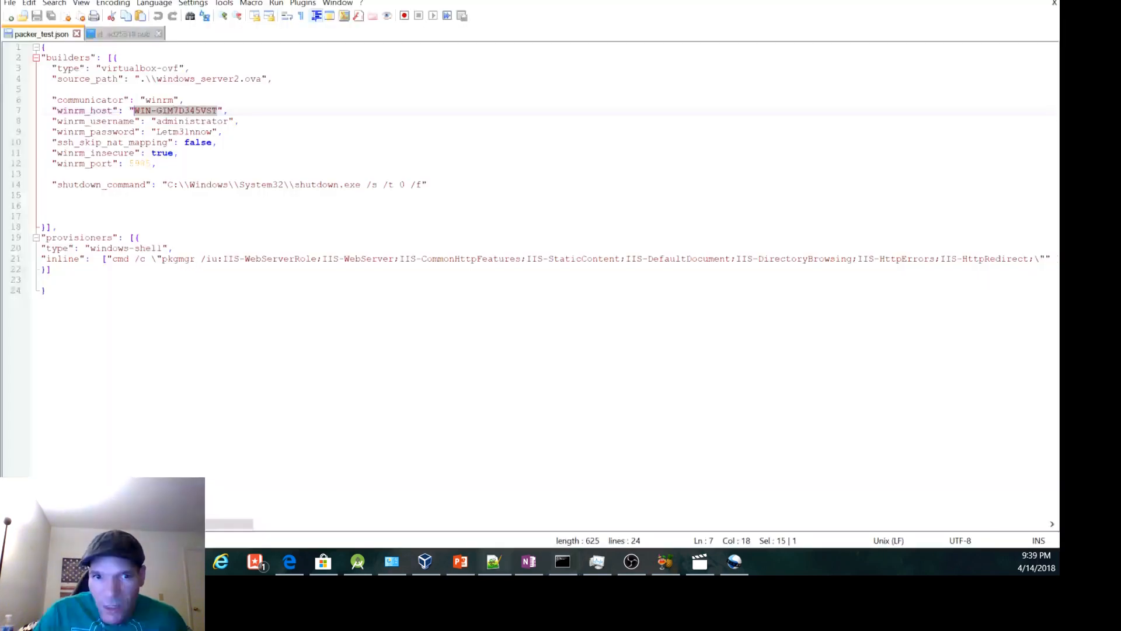
right_click(166, 119)
left_click(192, 129)
left_click(972, 0)
right_click(729, 140)
type("\"WIN-GIM7D345VST")
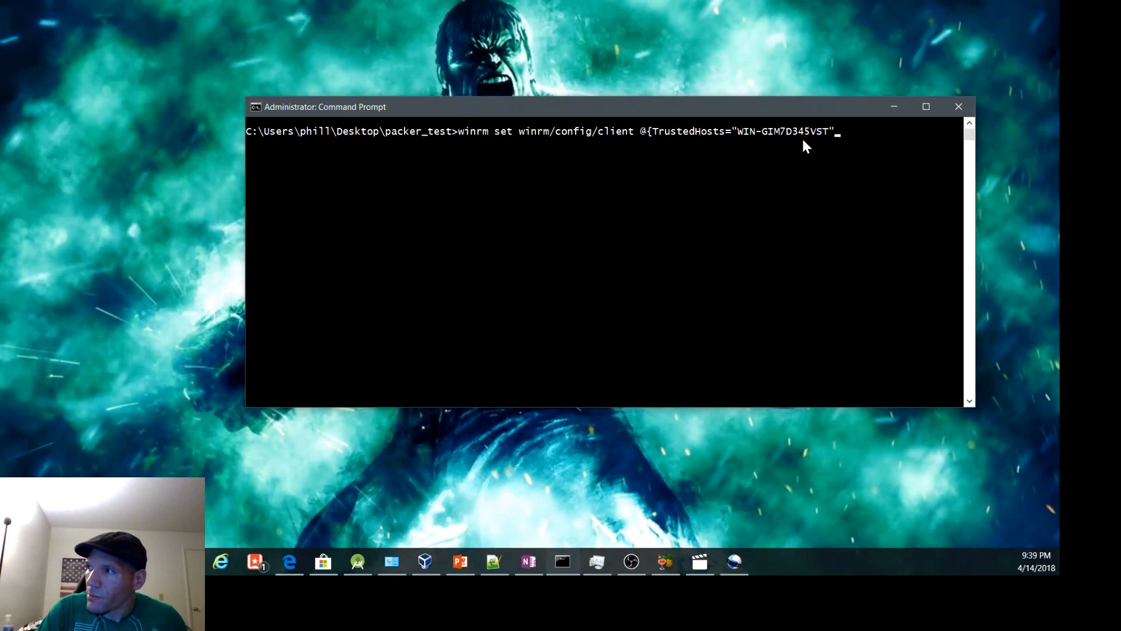
type("}")
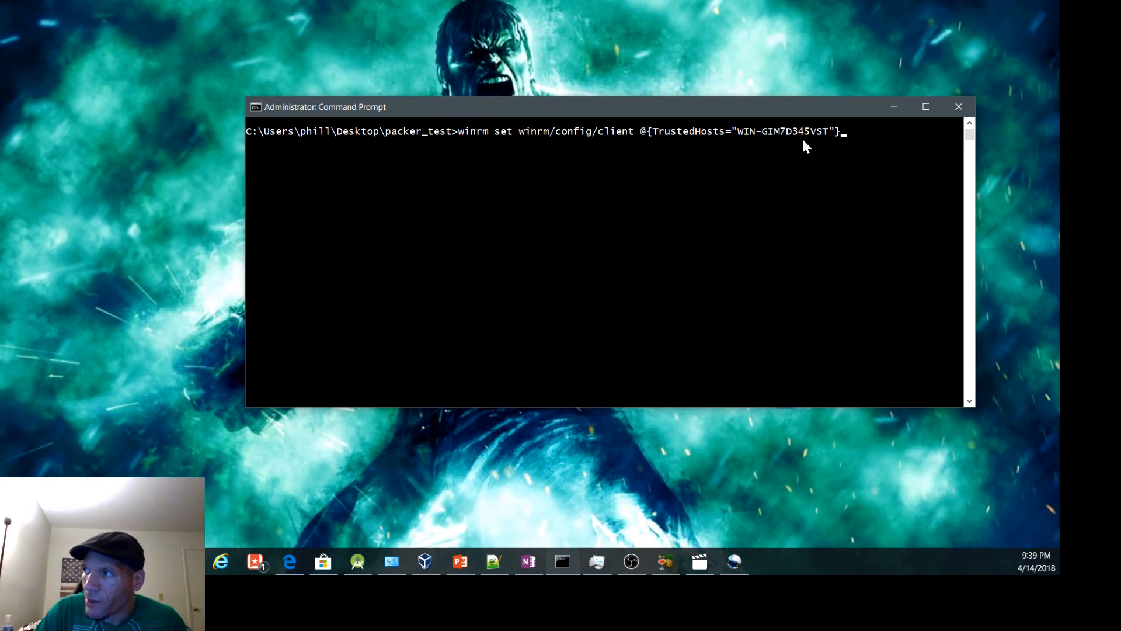
key("Return")
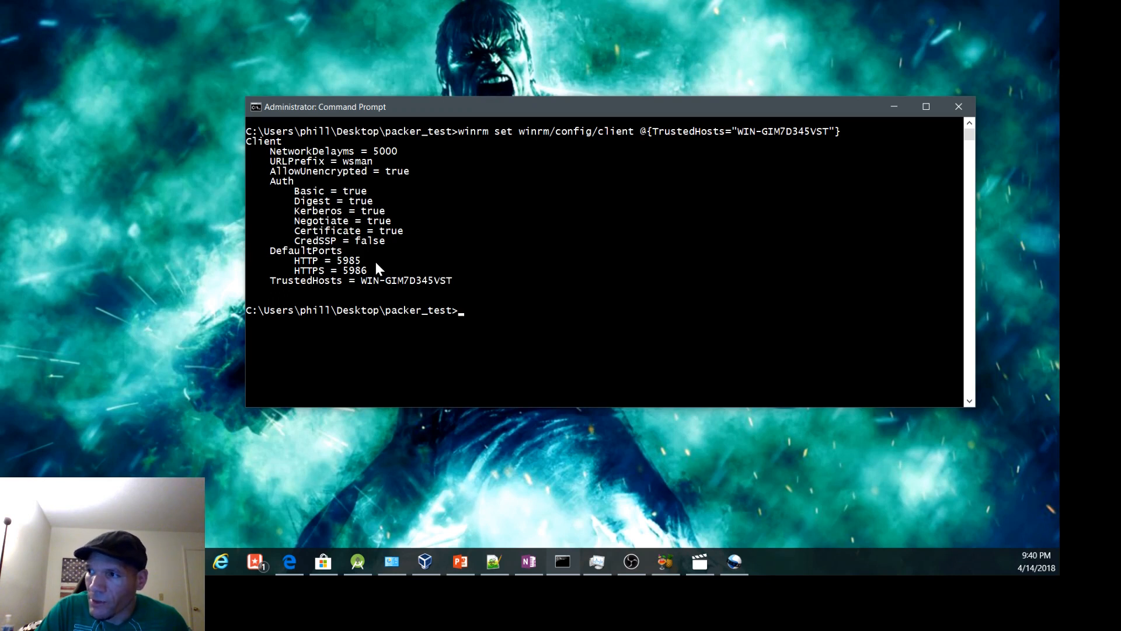
Step: Validate the Packer template by running packer validate packer_test.json
type("pac")
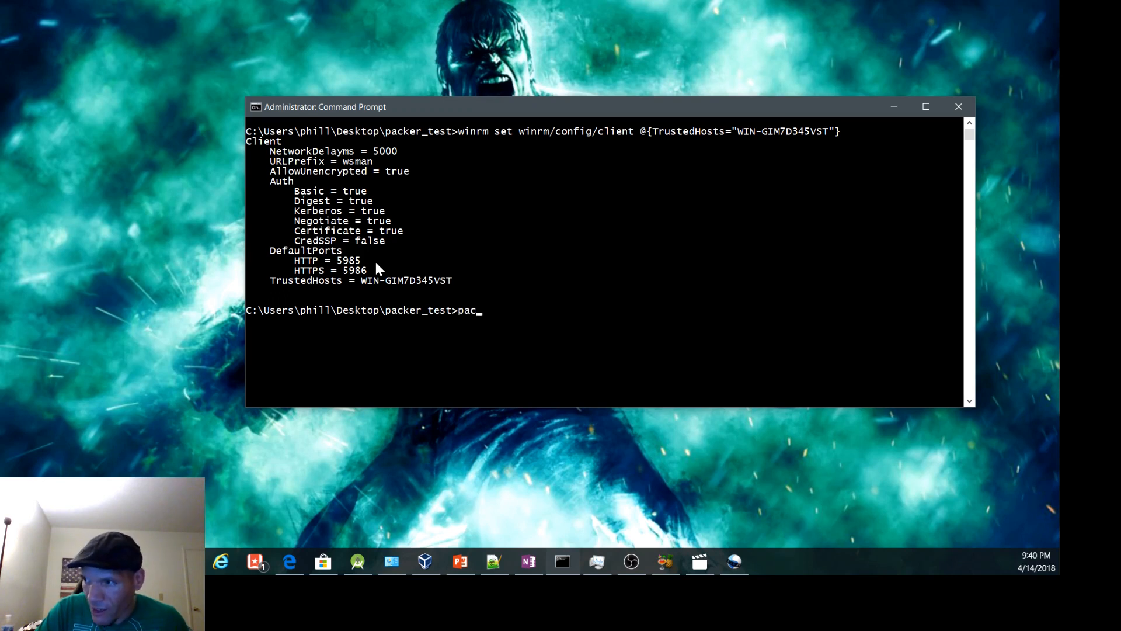
type("ker validate")
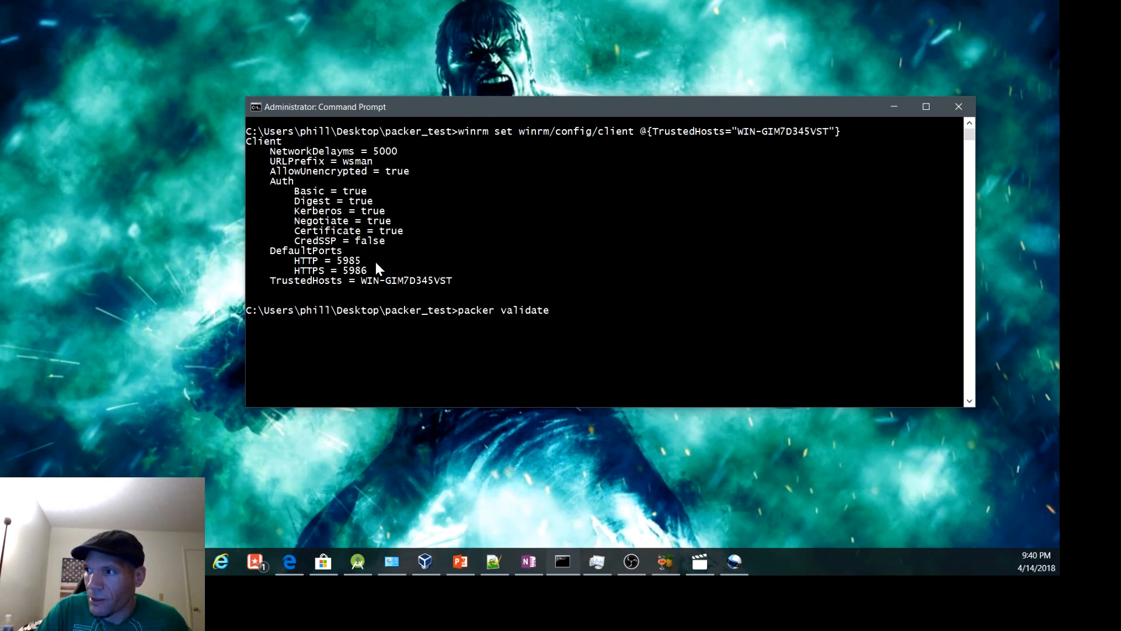
type(" packer_")
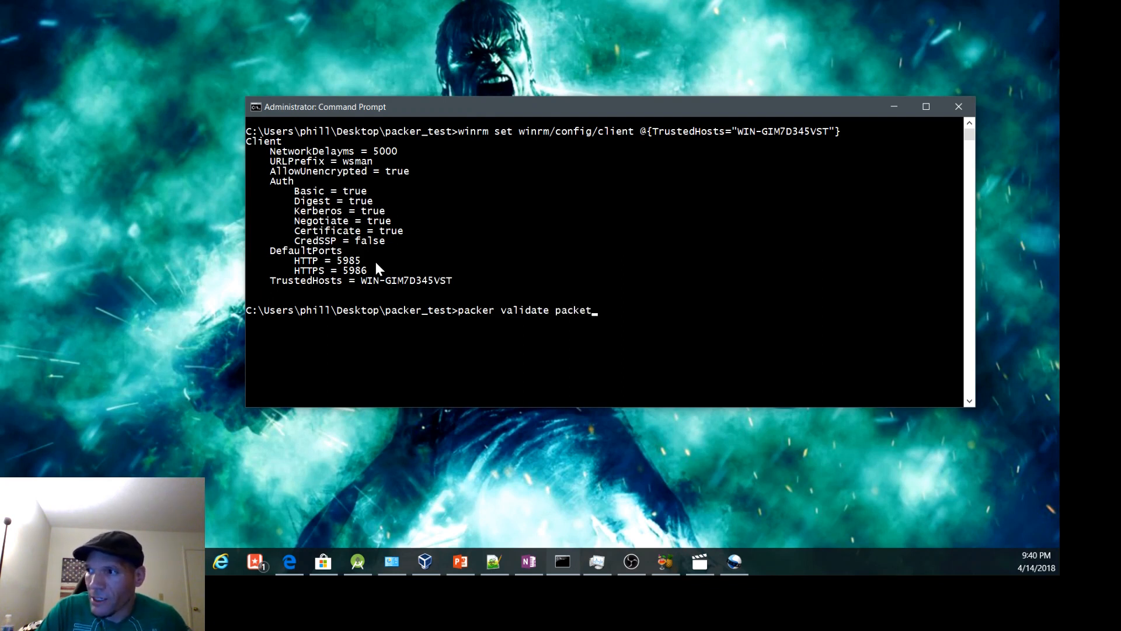
type("test.json")
key("Return")
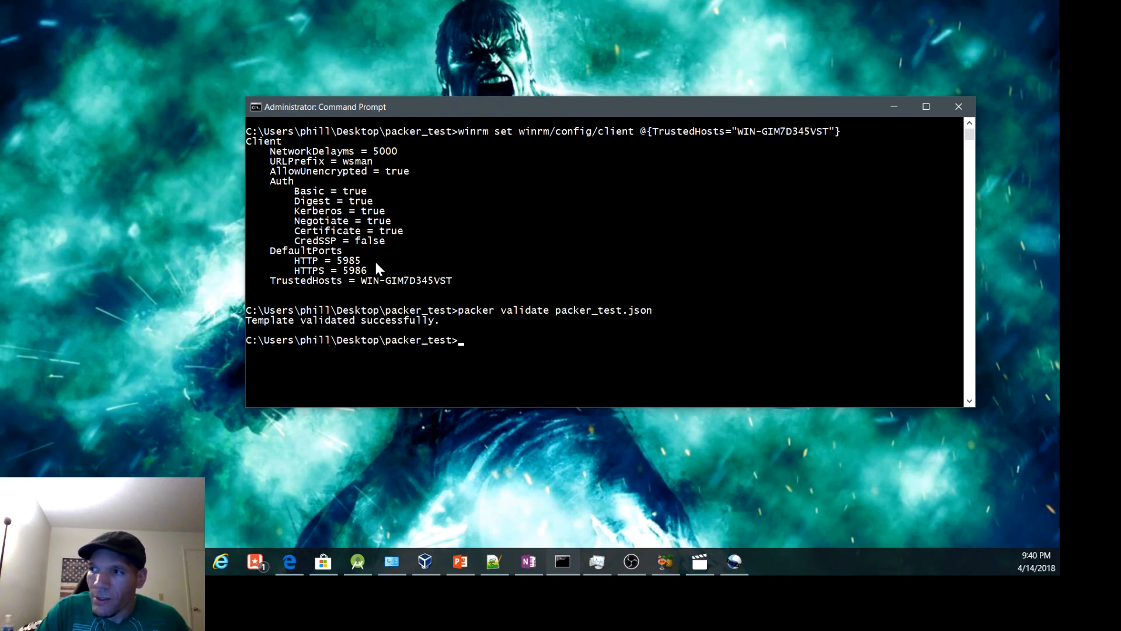
Step: Build the virtual machine image by running packer build packer_test.json, and bring the command prompt to the front
type("packer")
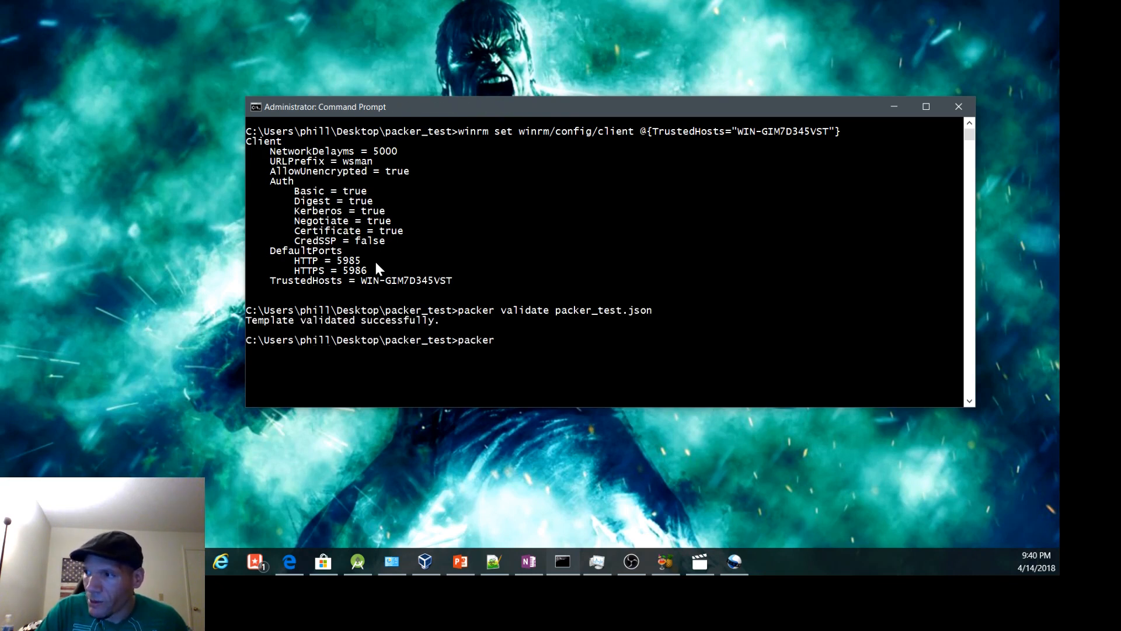
type(" build")
type(" pack")
key("Tab")
key("Tab")
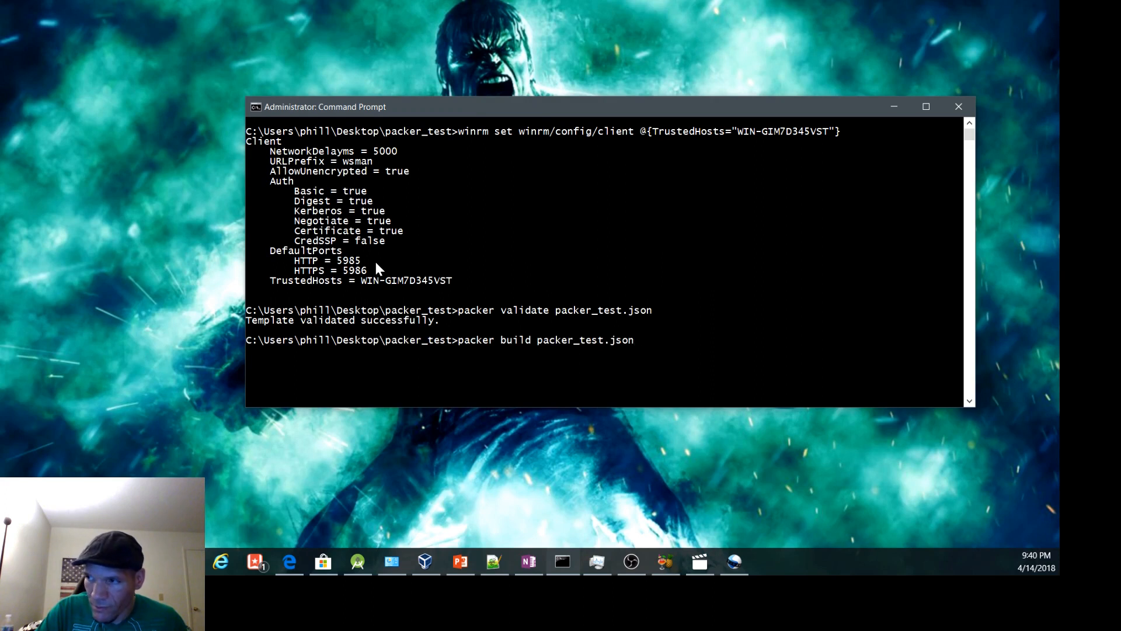
key("Return")
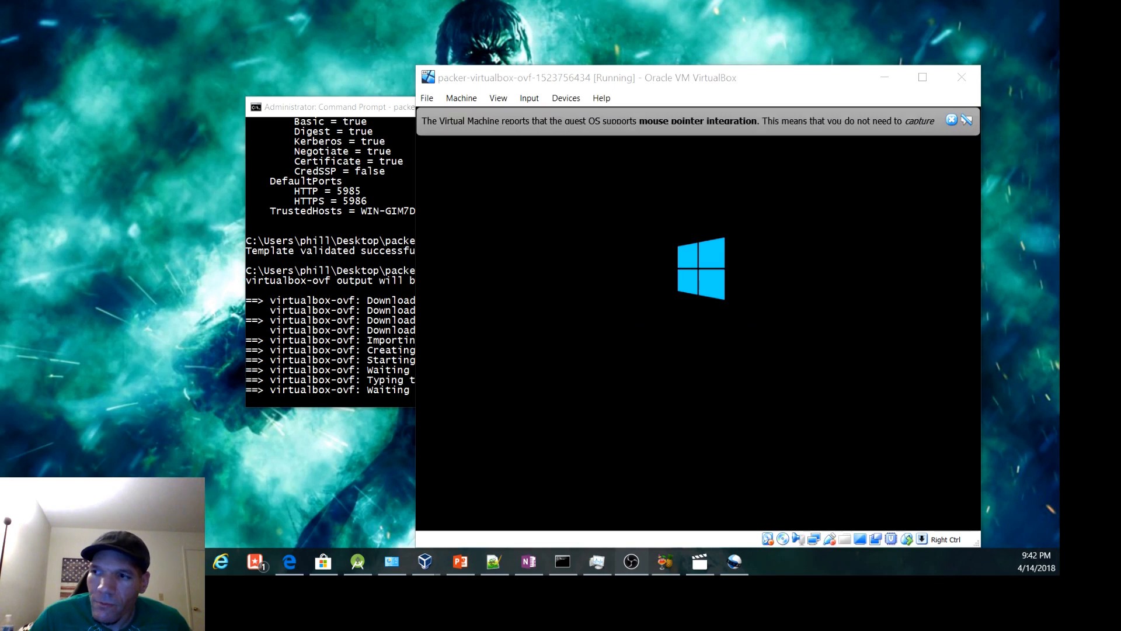
left_click(330, 369)
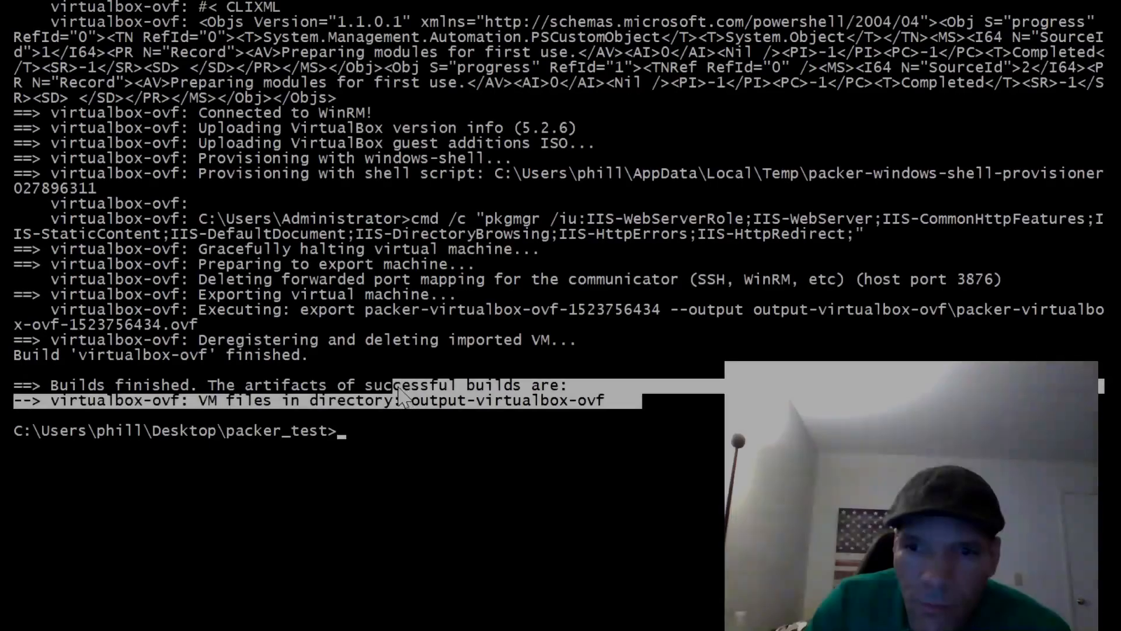
Step: Examine the build output's artifact directory and WinRM connection lines, and list the packer_test folder with dir
left_click_drag(14, 401, 407, 404)
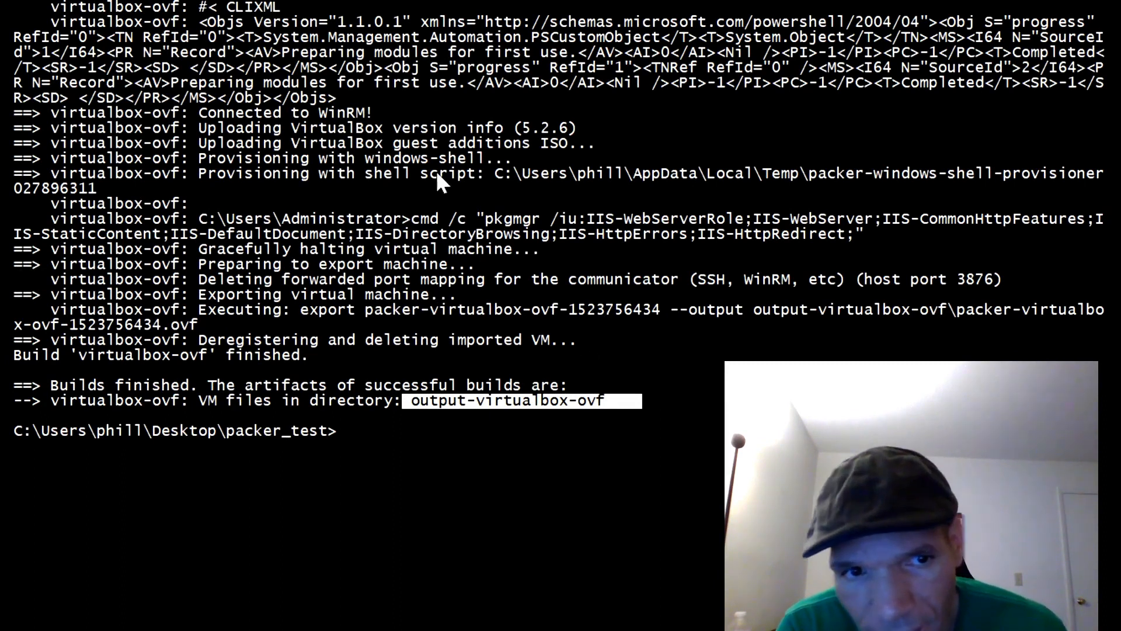
left_click_drag(390, 113, 59, 116)
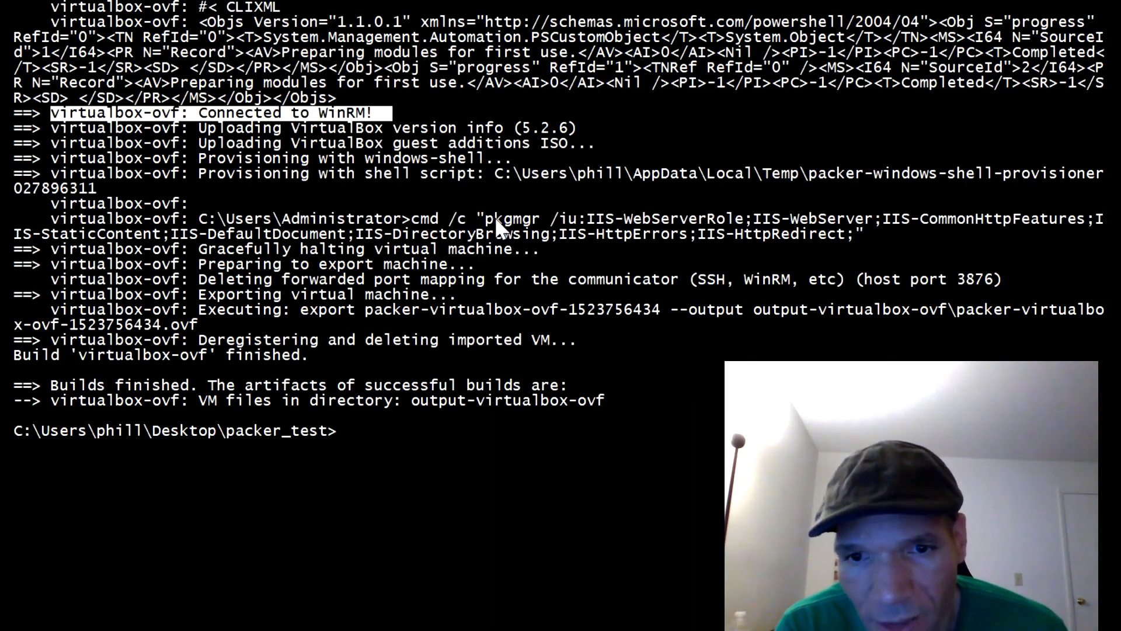
type("dir")
key("Return")
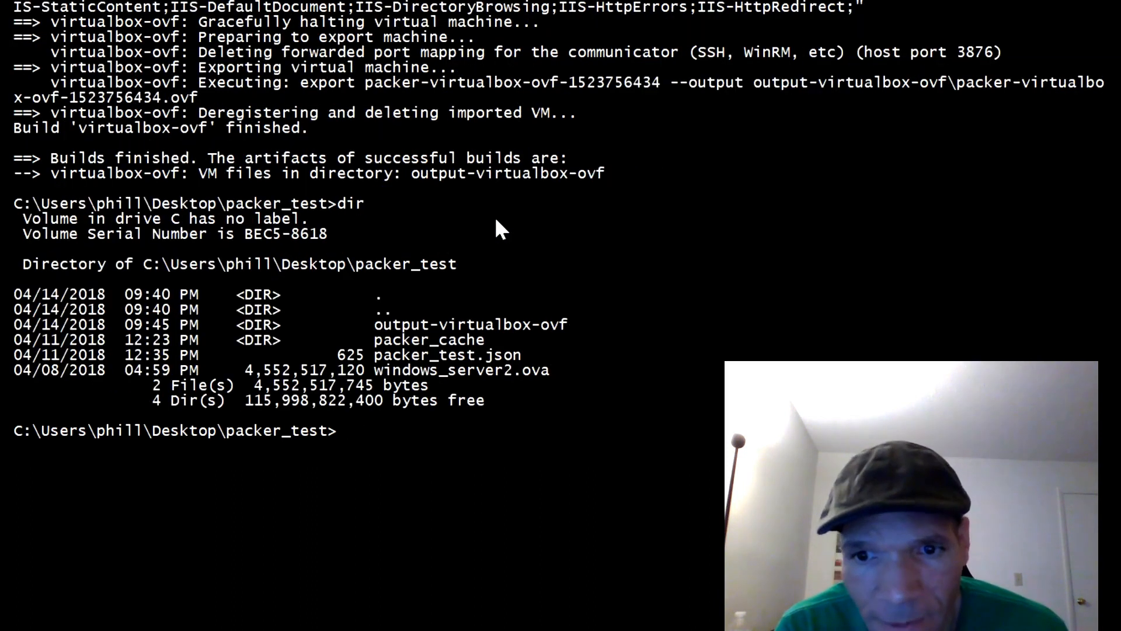
Step: Change into the output-virtualbox-ovf directory and list its files with dir
type("cd out")
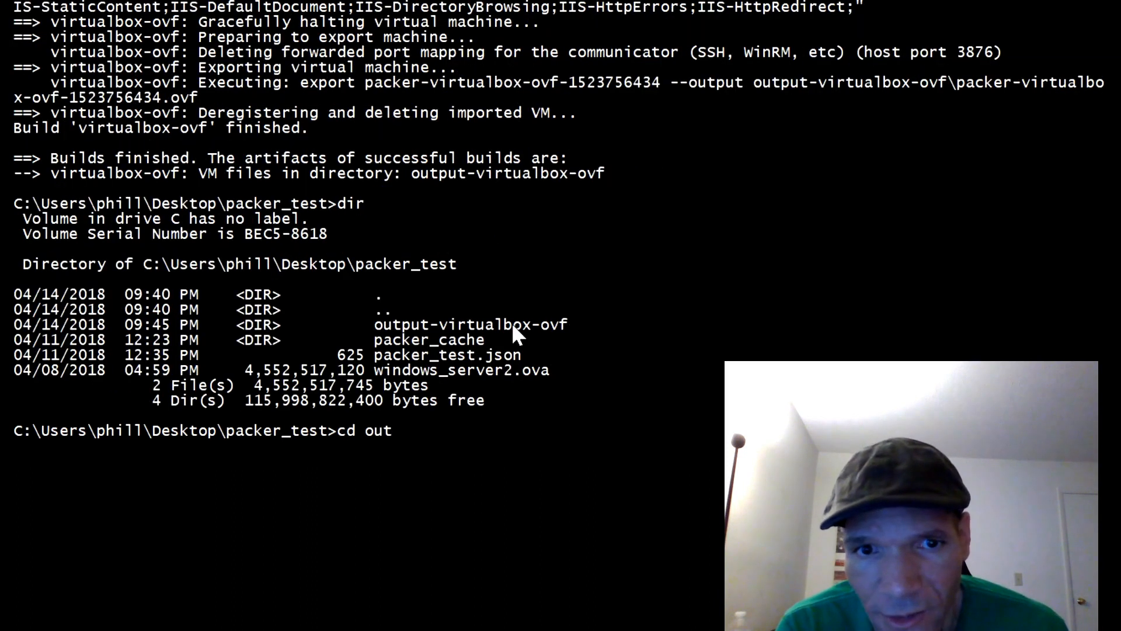
key("Tab")
key("Return")
type("dir")
key("Return")
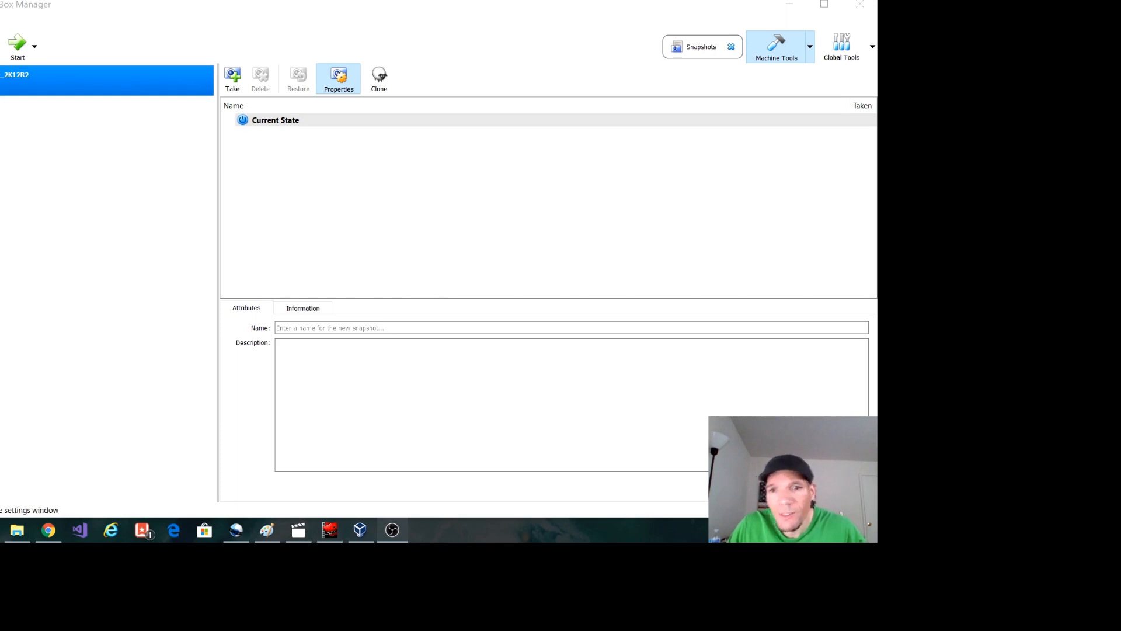
Step: In VirtualBox Manager, import the appliance packer-virtualbox-ovf-1523756434.ovf from Desktop\packer_test\output-virtualbox-ovf with its suggested settings
left_click(0, 22)
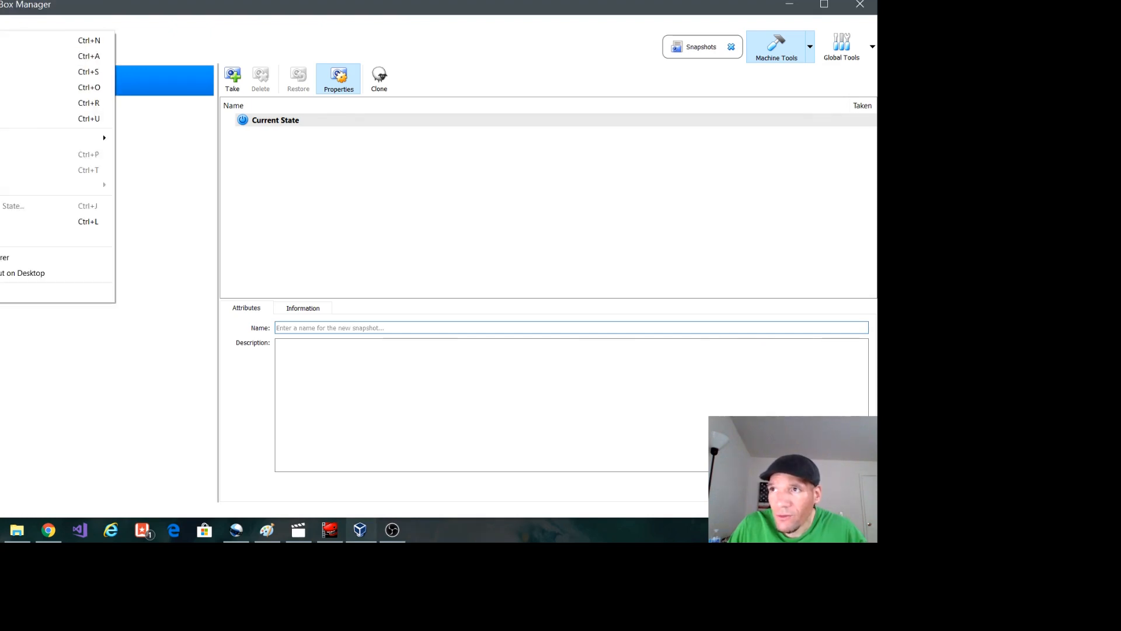
left_click(23, 60)
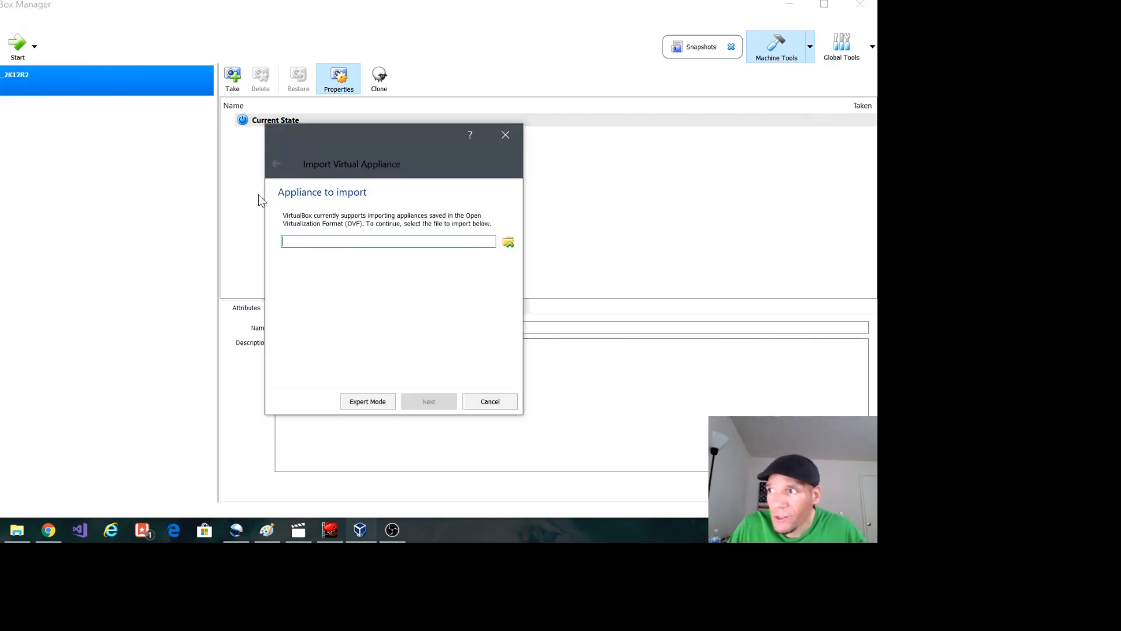
left_click(508, 242)
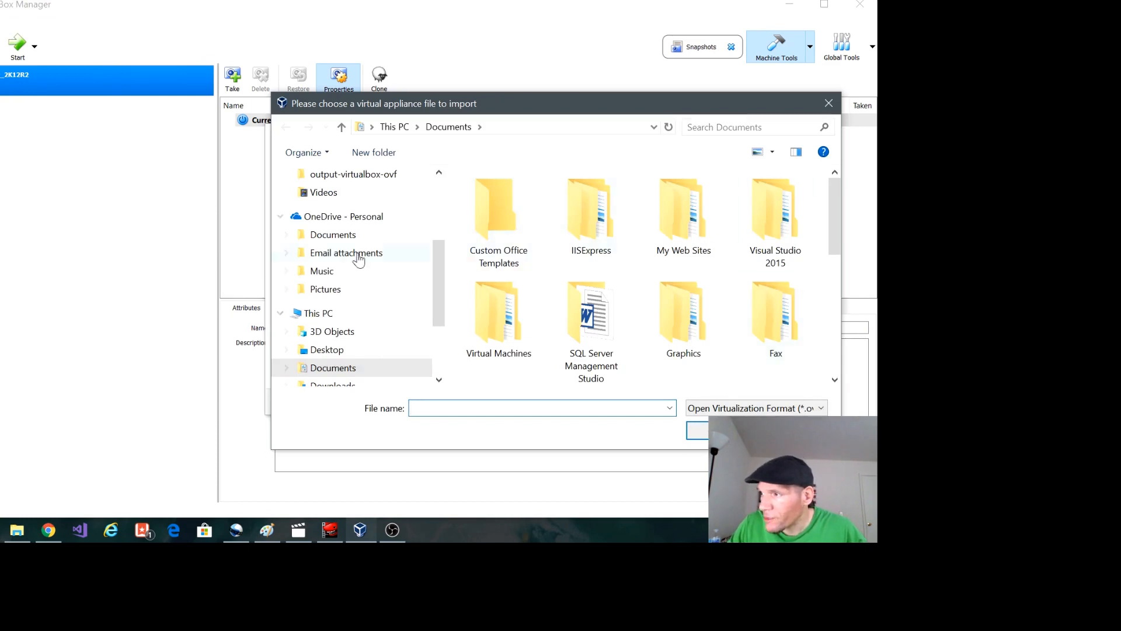
left_click(337, 350)
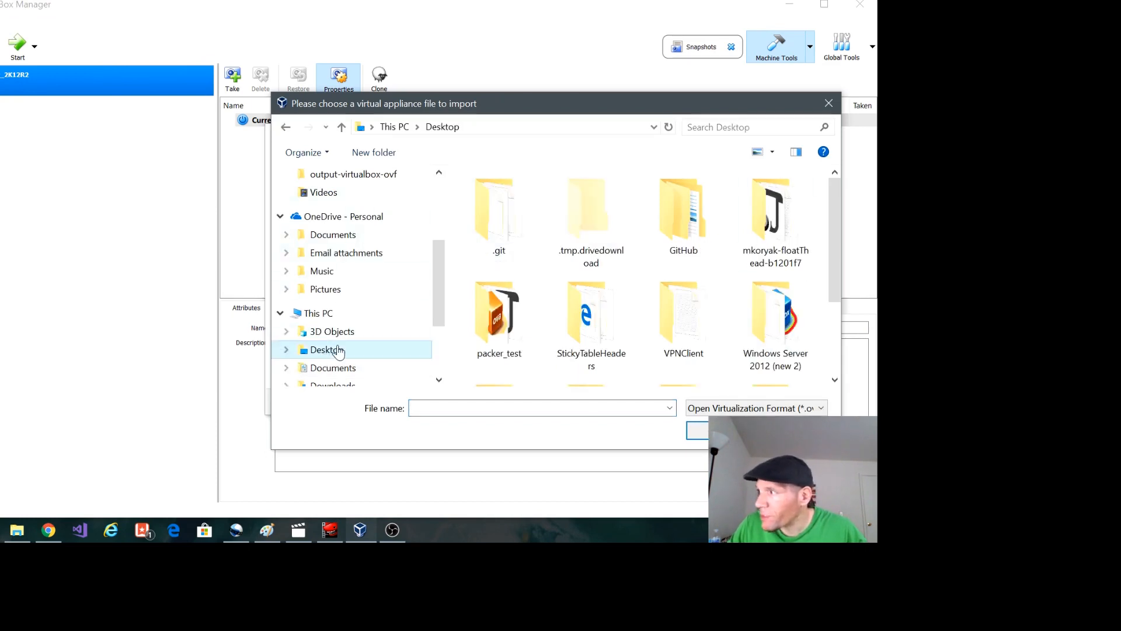
double_click(485, 337)
left_click(531, 200)
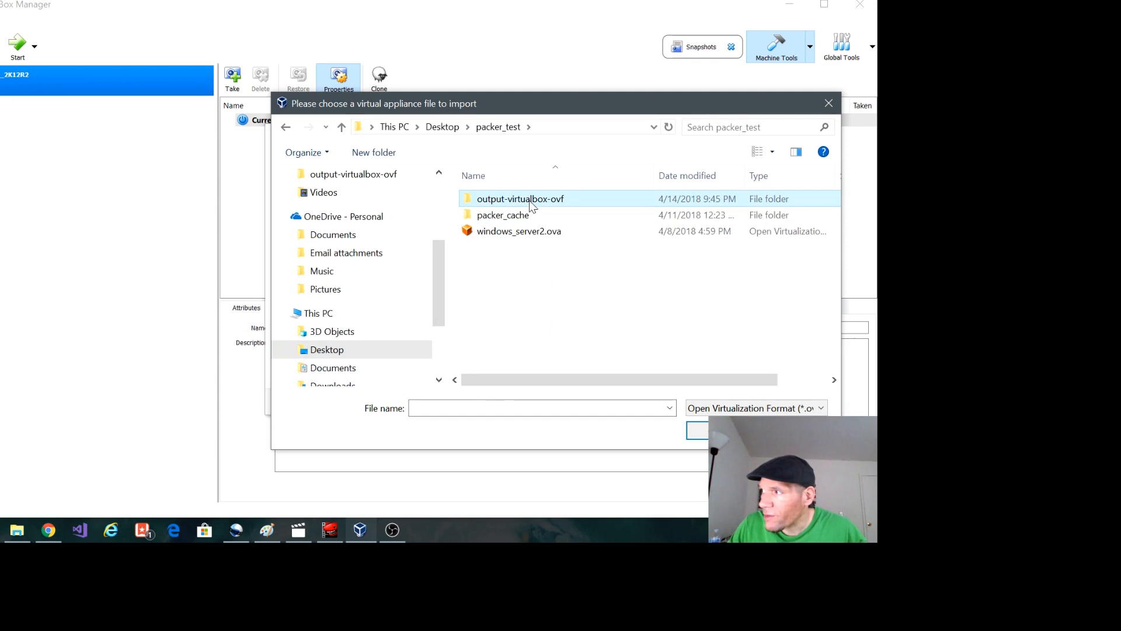
double_click(596, 200)
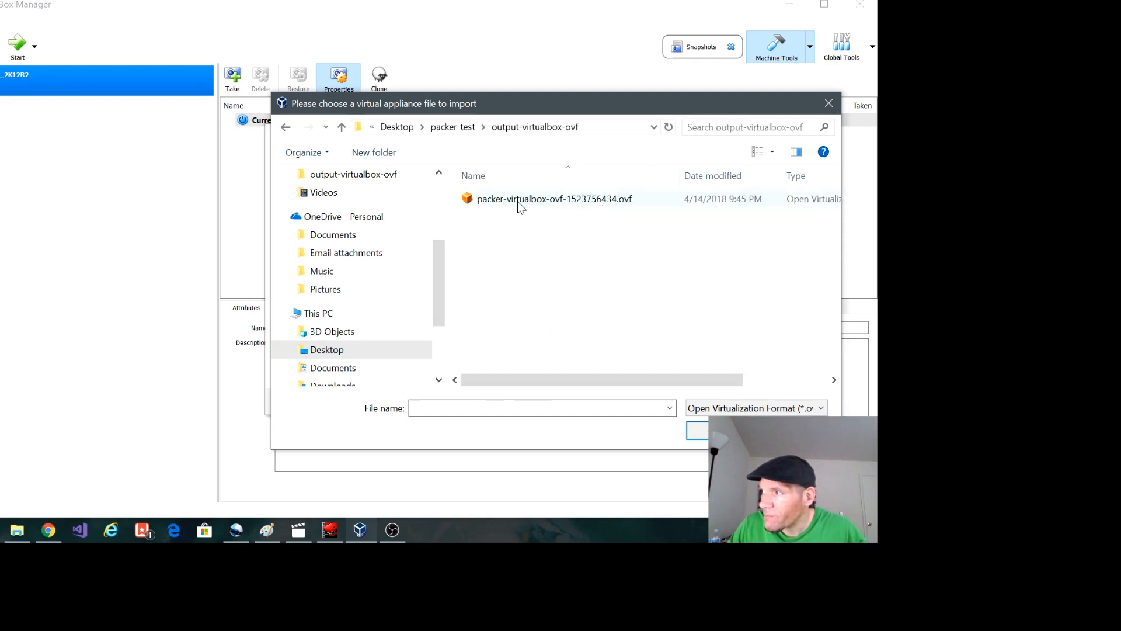
double_click(561, 201)
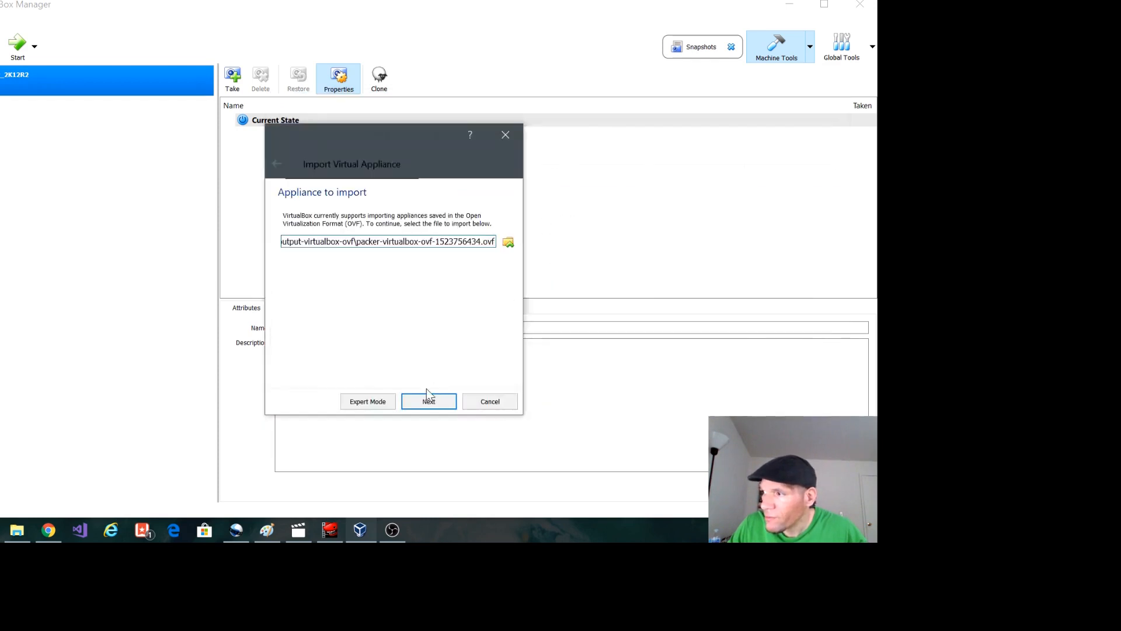
left_click(425, 404)
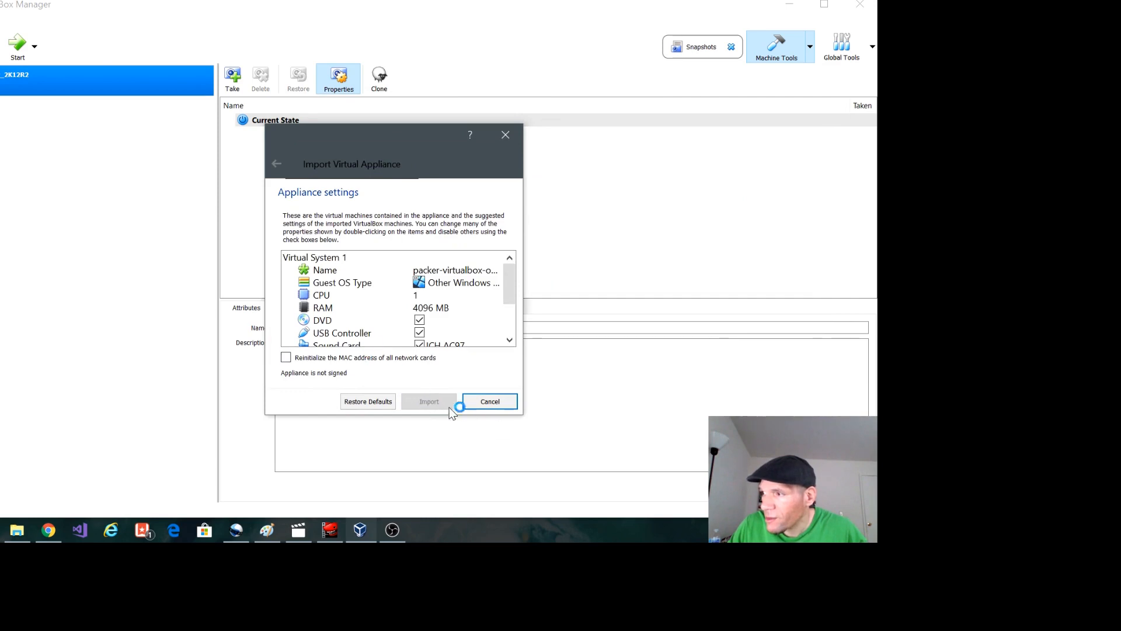
left_click(452, 404)
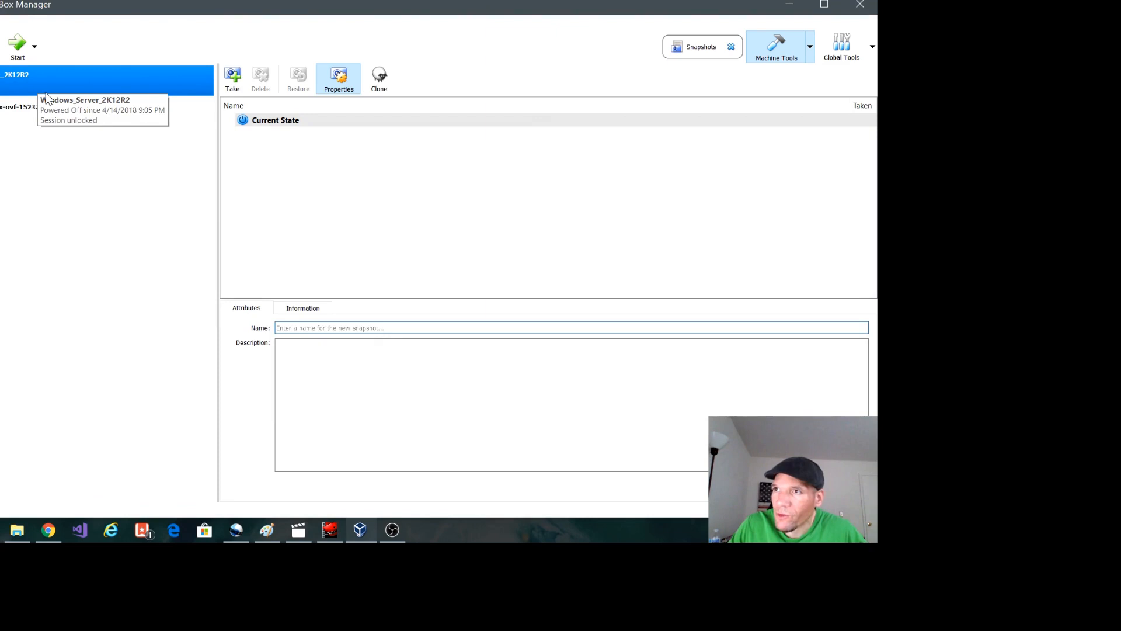
left_click(65, 112)
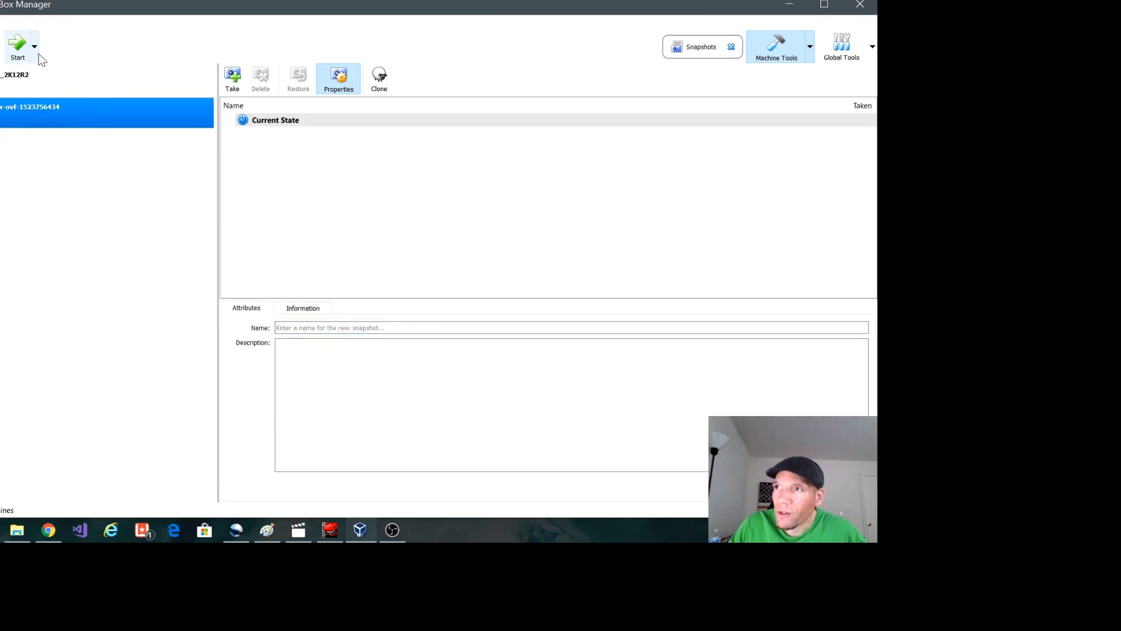
left_click(18, 53)
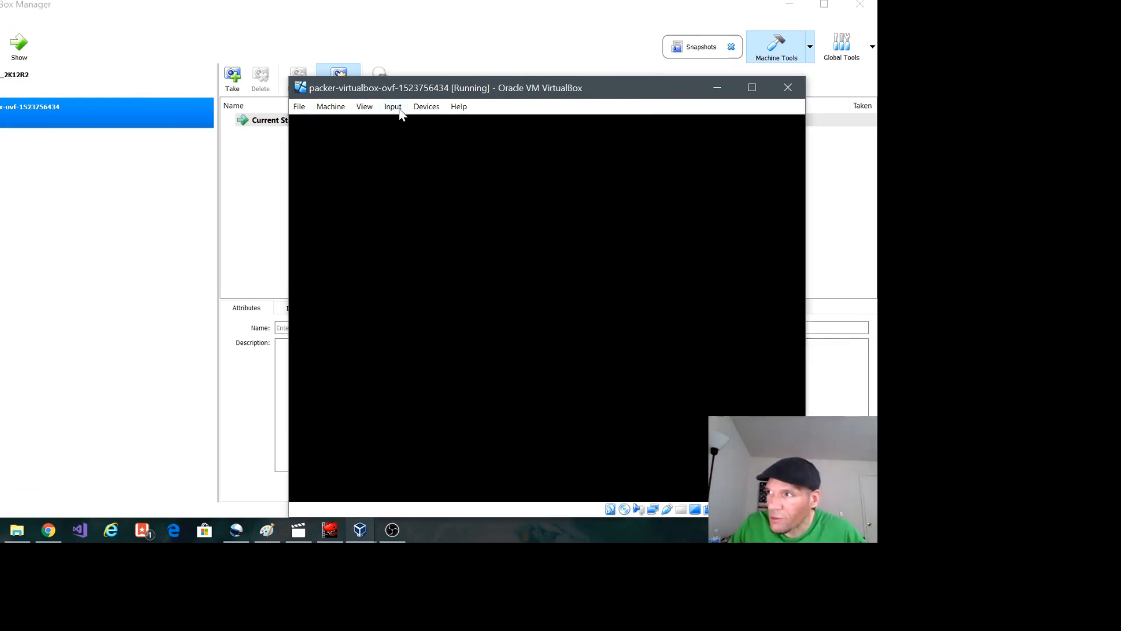
left_click_drag(421, 95, 215, 38)
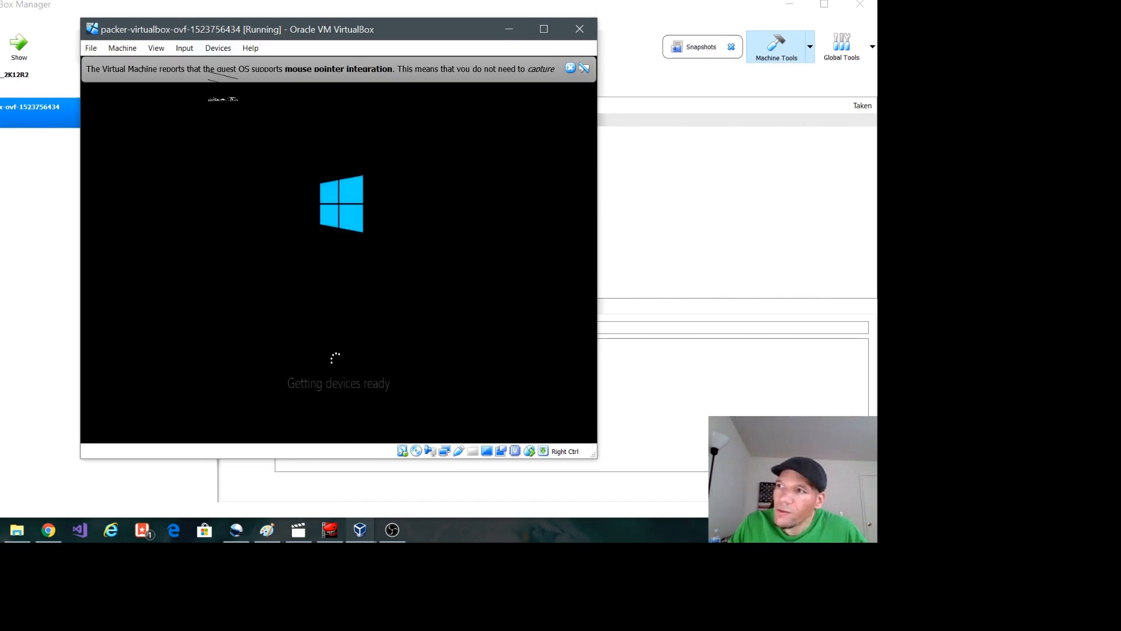
Step: Send Ctrl-Alt-Del to the virtual machine, sign in with the account password, and dismiss the Shutdown Event Tracker without giving a reason
left_click(183, 48)
mouse_move(210, 66)
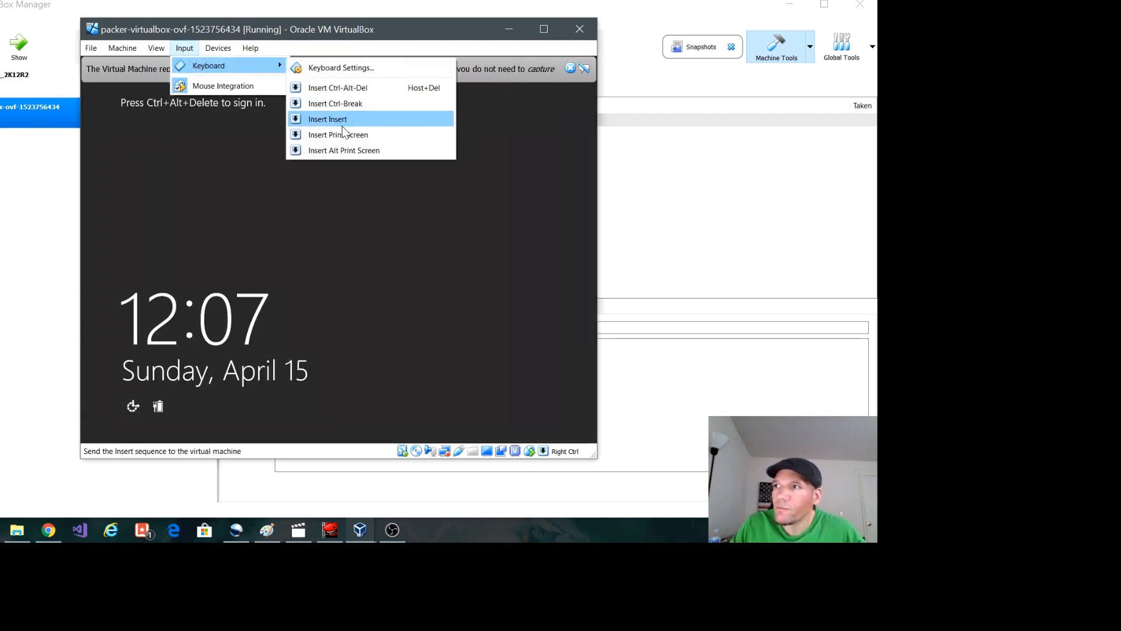
left_click(345, 88)
type("vagrant")
key("Return")
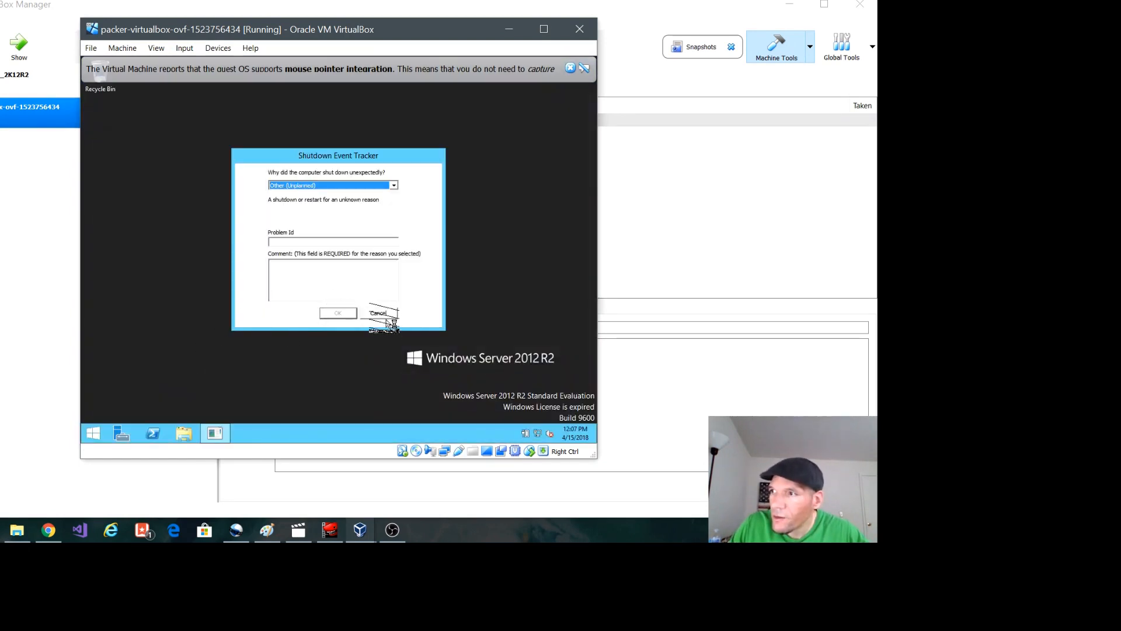
left_click(386, 315)
Step: Search the guest's Start screen for iis and open Internet Information Services (IIS) Manager
left_click(94, 432)
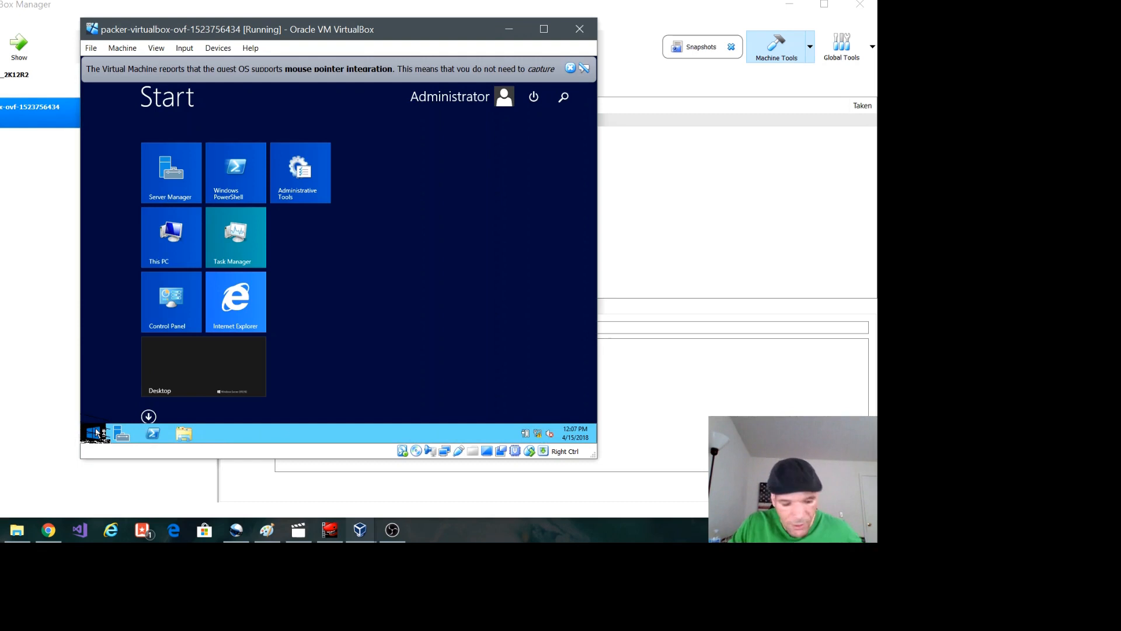
type("iis")
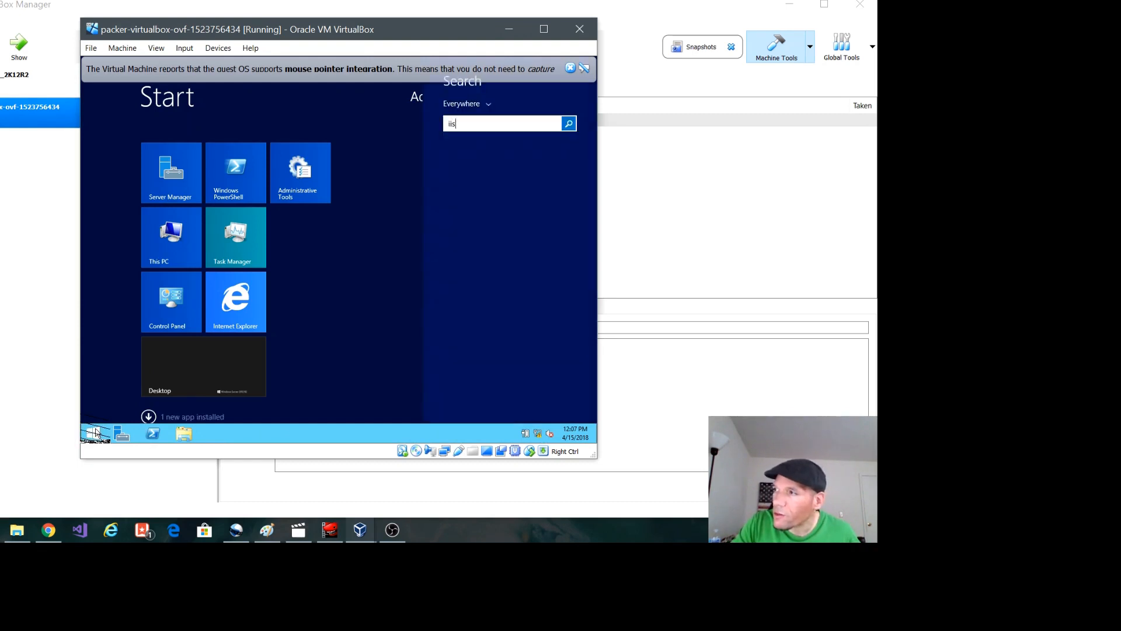
type("9")
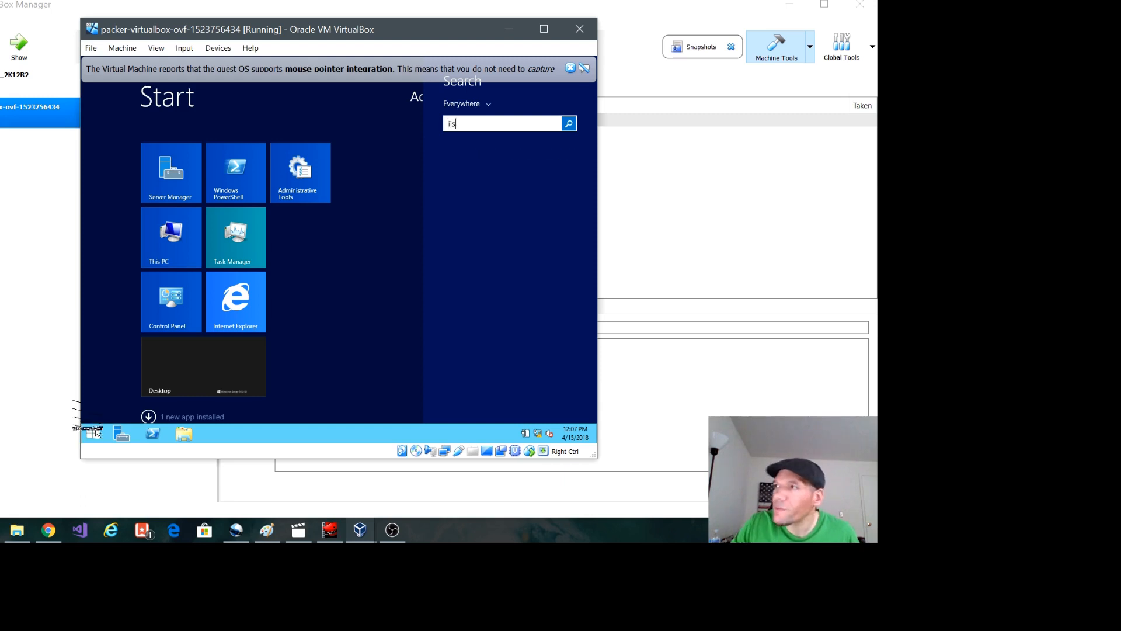
type("is")
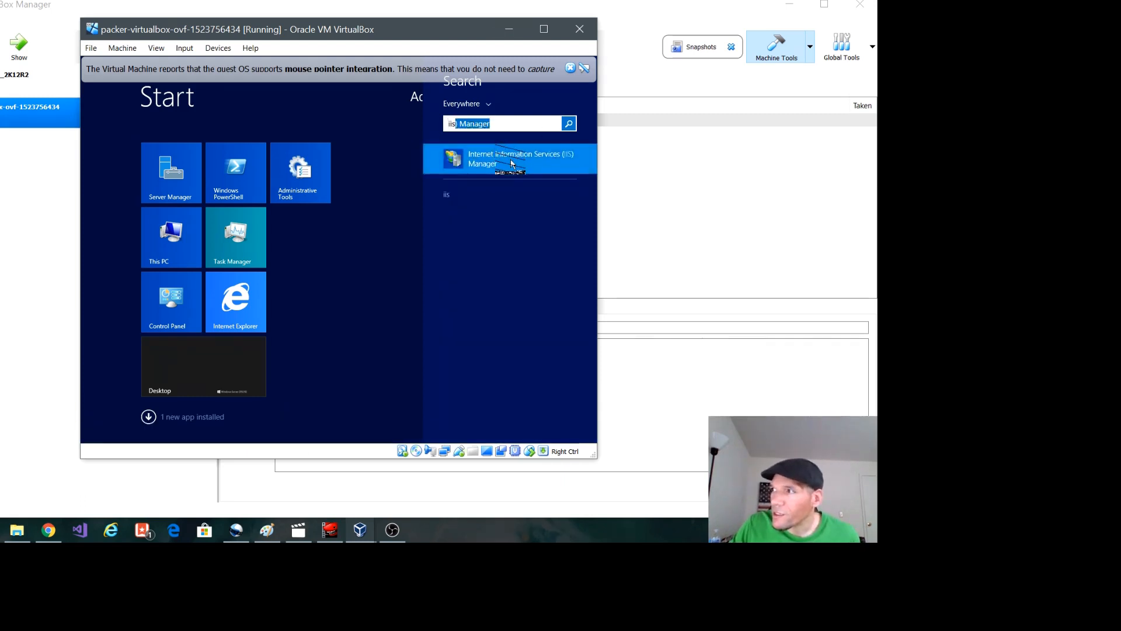
left_click(512, 158)
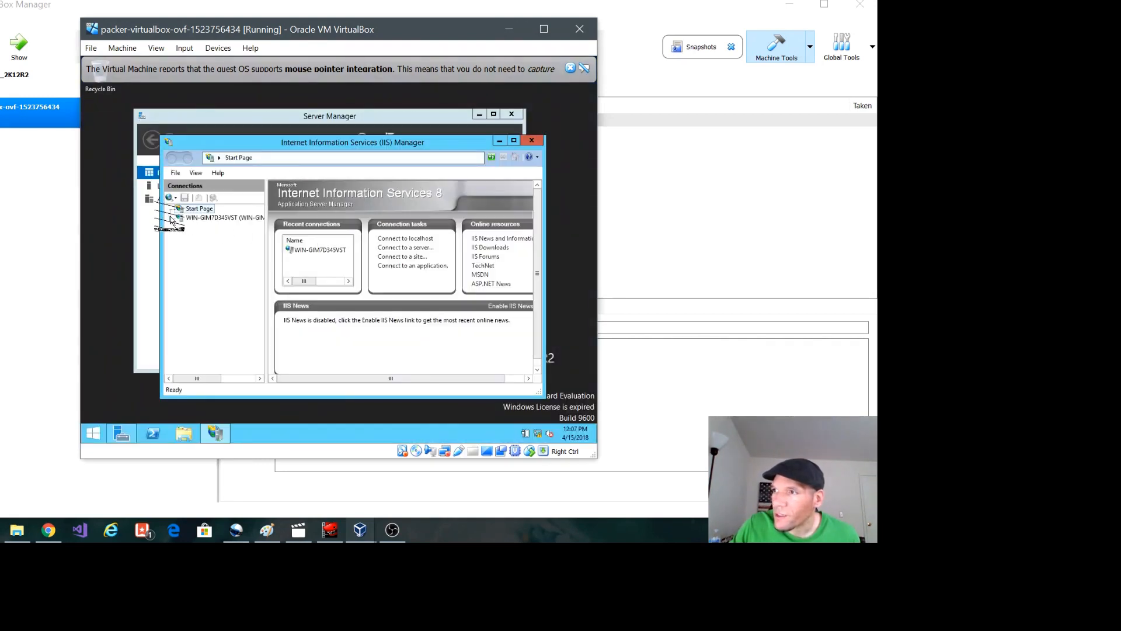
Step: Expand the local server and its Sites node in IIS Manager, declining to get started with Microsoft Web Platform
left_click(222, 220)
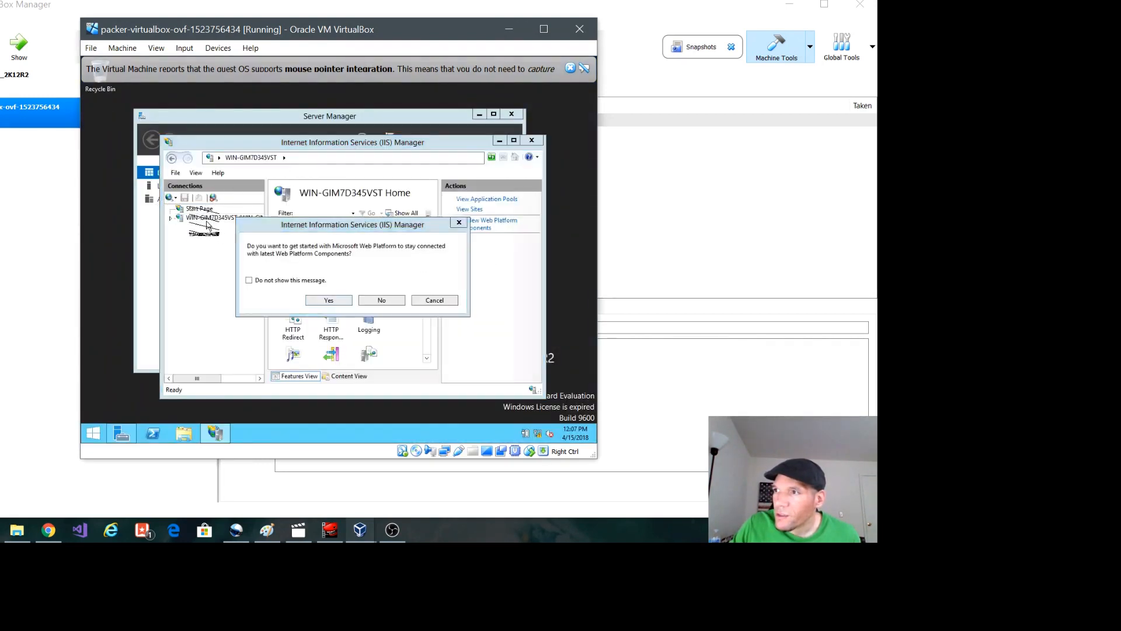
left_click(375, 298)
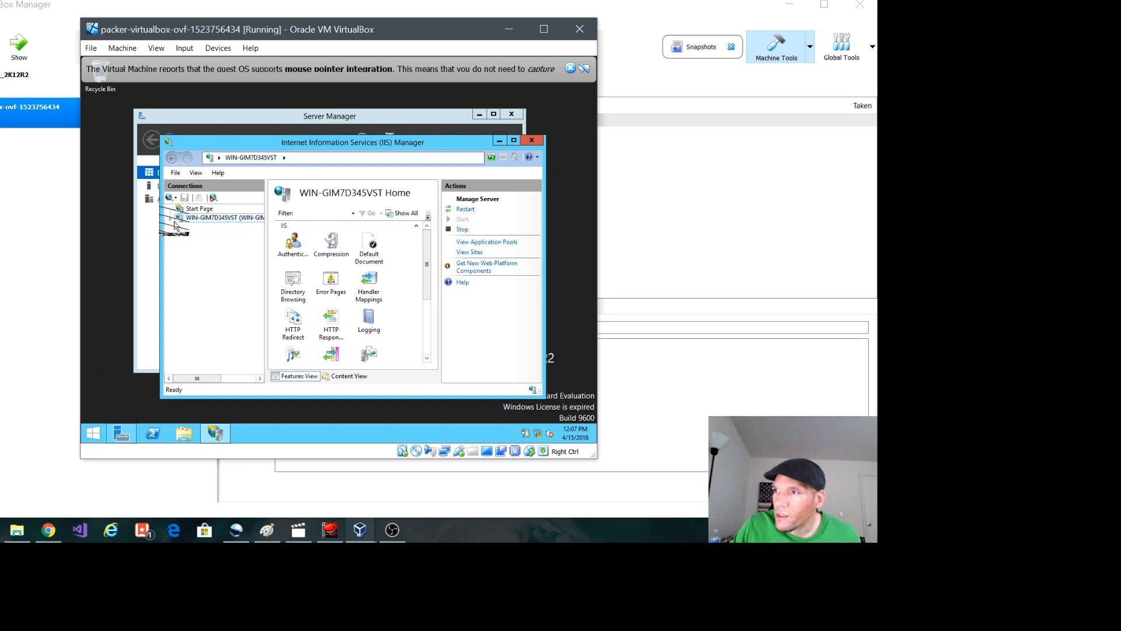
left_click(180, 236)
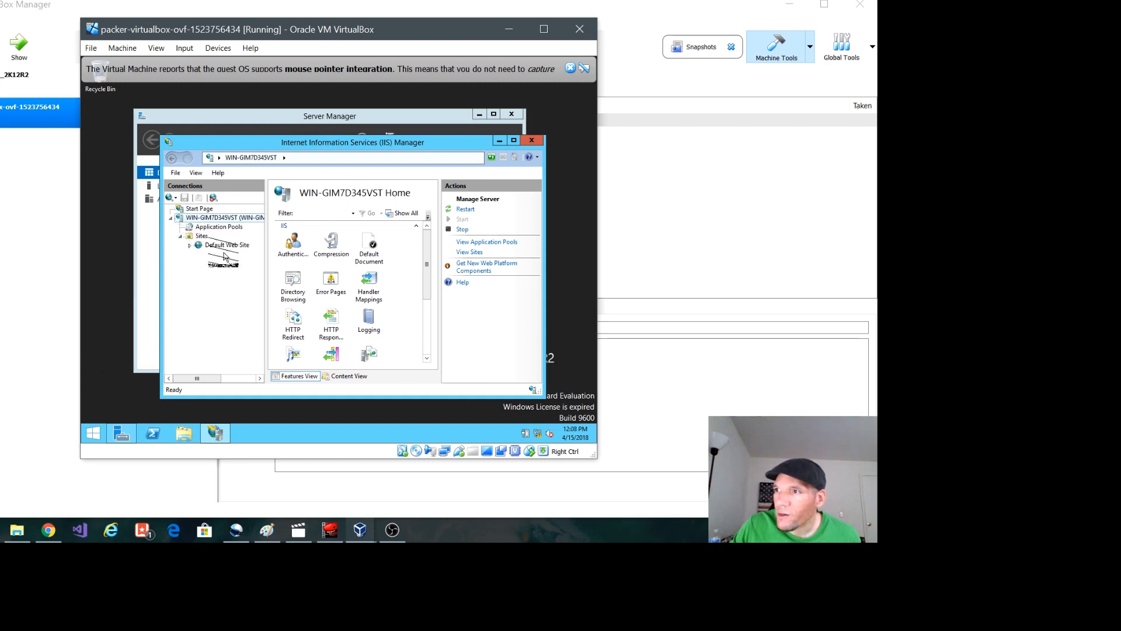